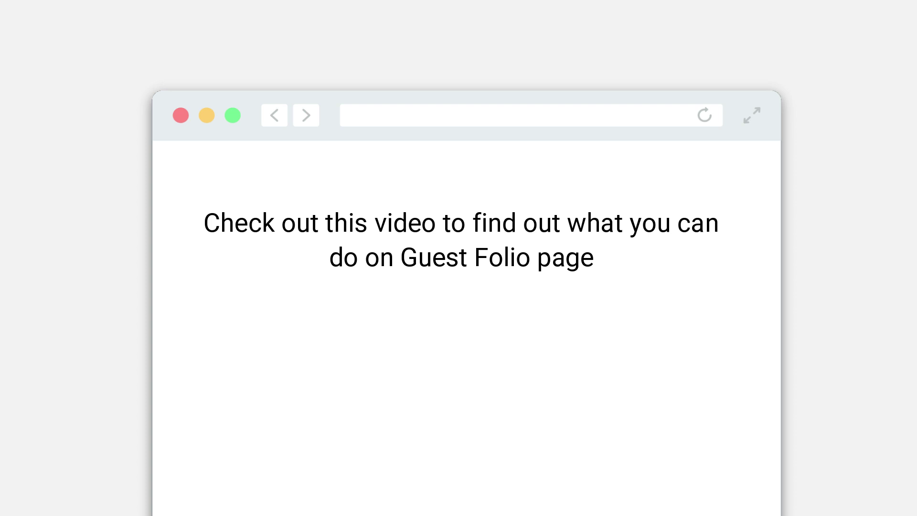
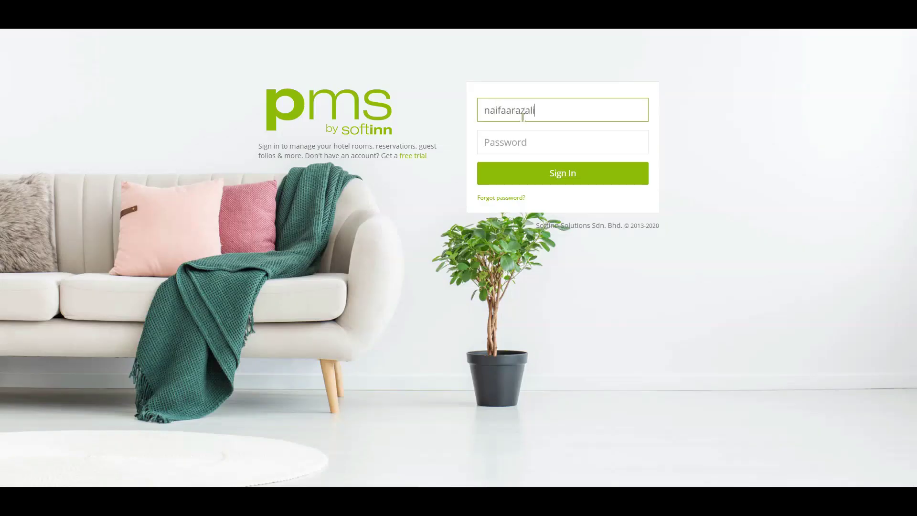
# Step: Sign in with the hotel account's e-mail and password, then select the first checked-in reservation
pyautogui.press('Tab')
pyautogui.click(580, 172)
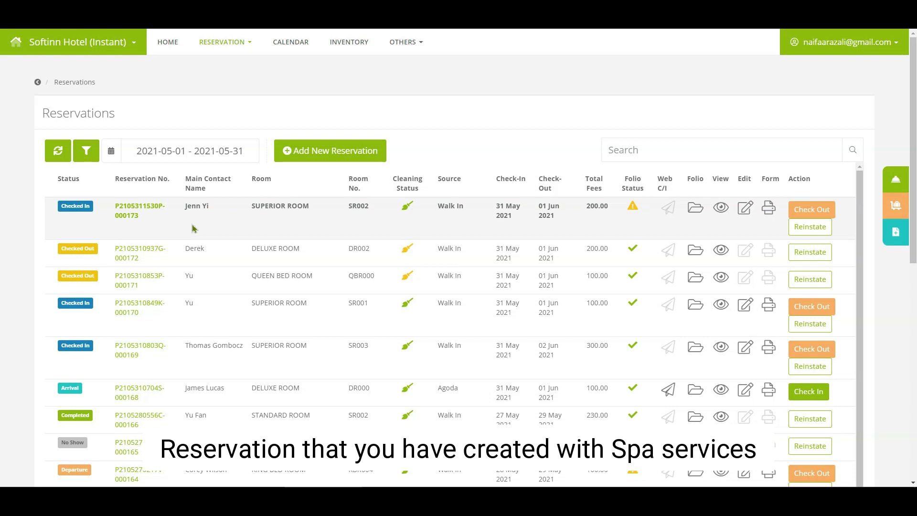
pyautogui.click(193, 227)
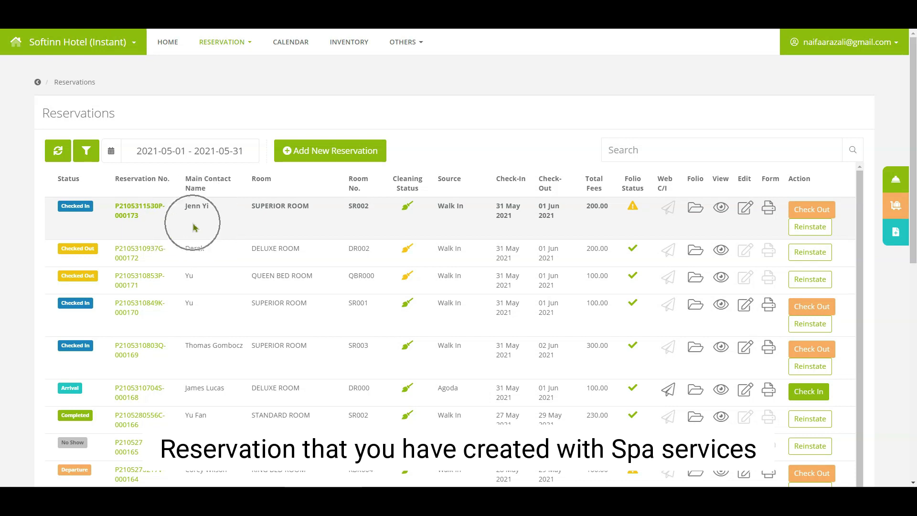
# Step: Open the reservation's folio and reverse its unpaid Spa & Massage charge, leaving MYR 0.00
pyautogui.click(700, 211)
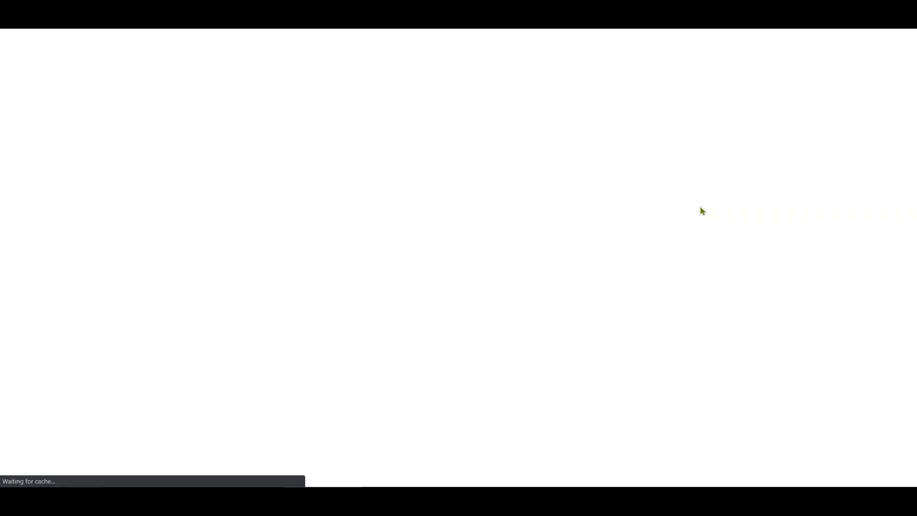
pyautogui.scroll(-3, 354, 399)
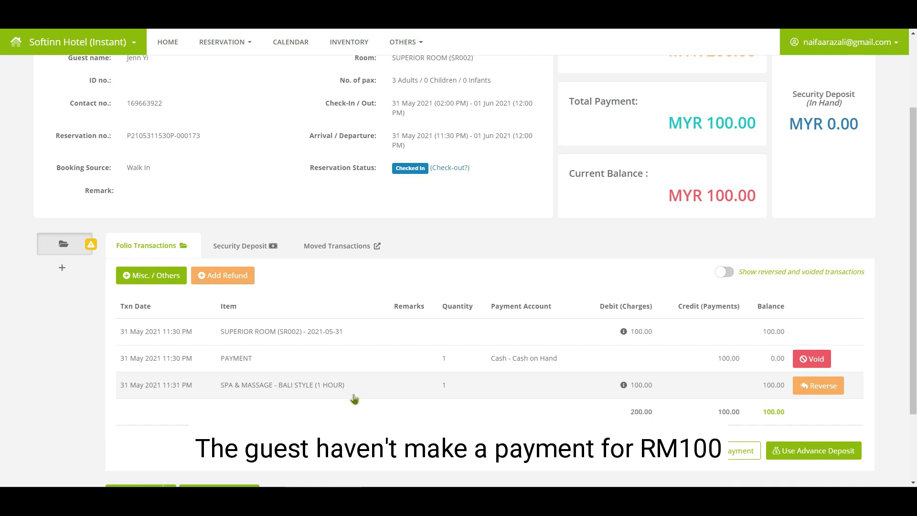
pyautogui.click(802, 389)
pyautogui.click(637, 248)
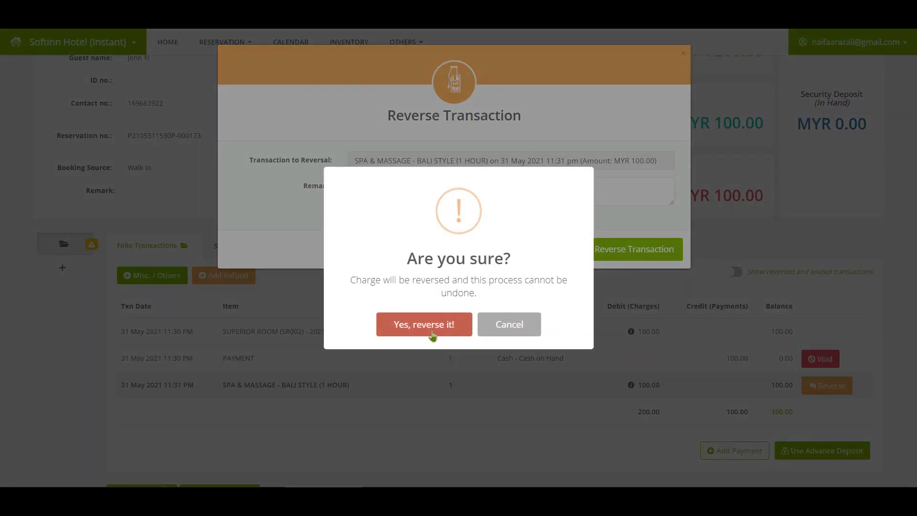
pyautogui.click(433, 333)
pyautogui.click(455, 322)
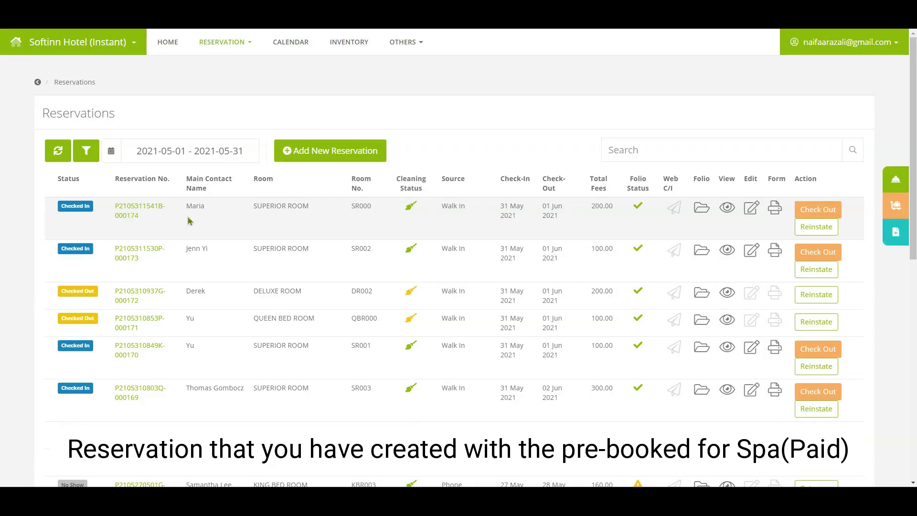
# Step: Open the newest checked-in reservation's folio and browse its Folio Transactions
pyautogui.click(187, 216)
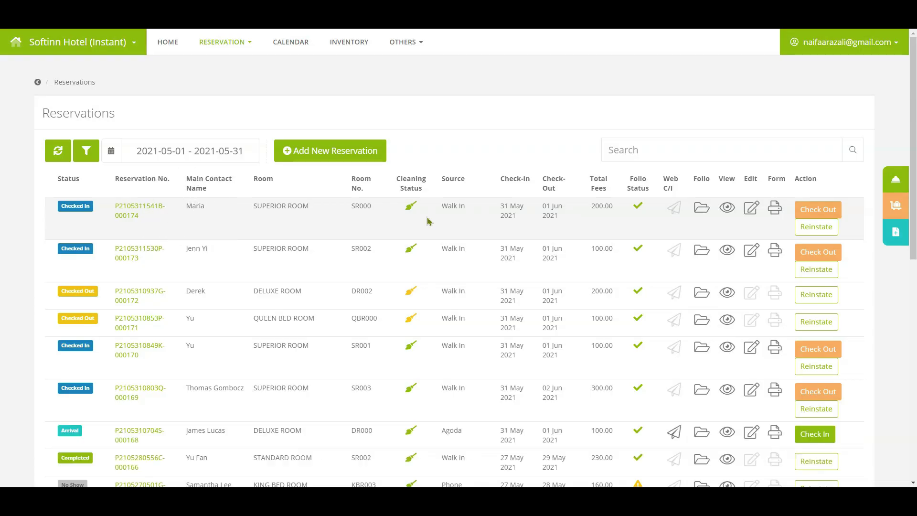
pyautogui.click(700, 209)
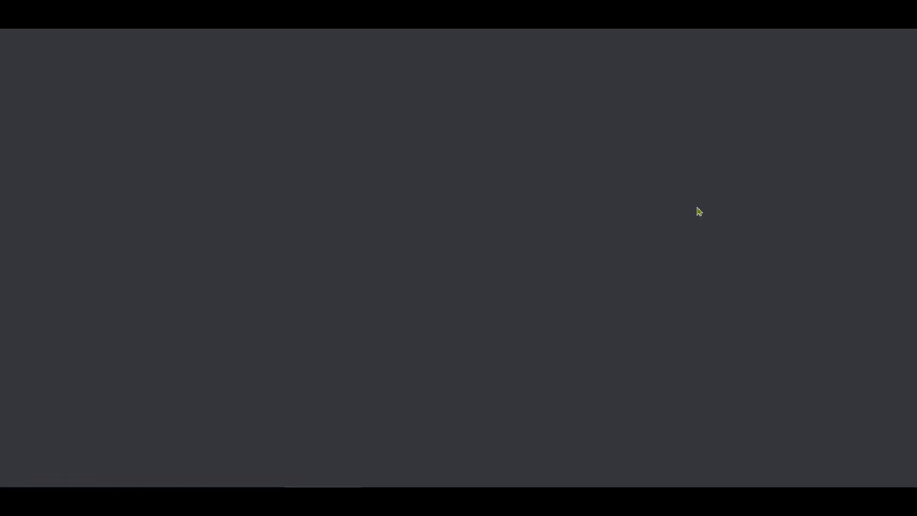
pyautogui.scroll(-3, 344, 342)
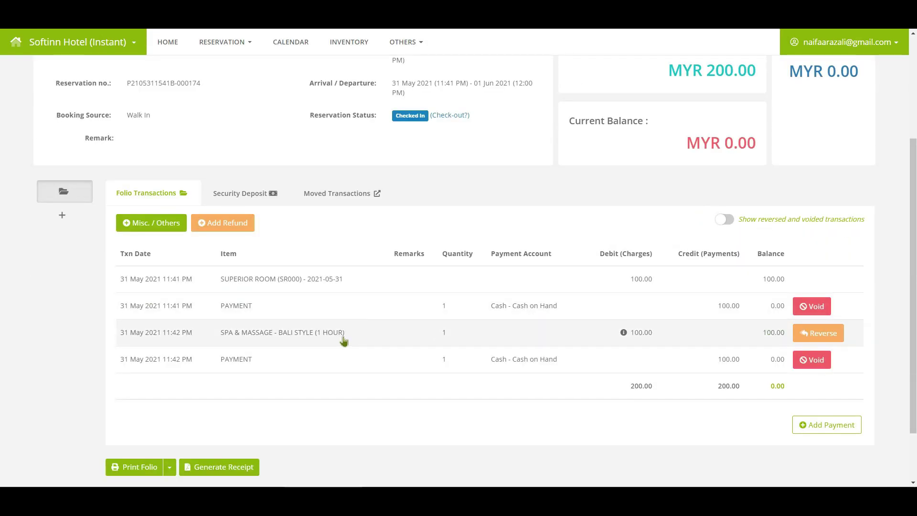
pyautogui.click(344, 340)
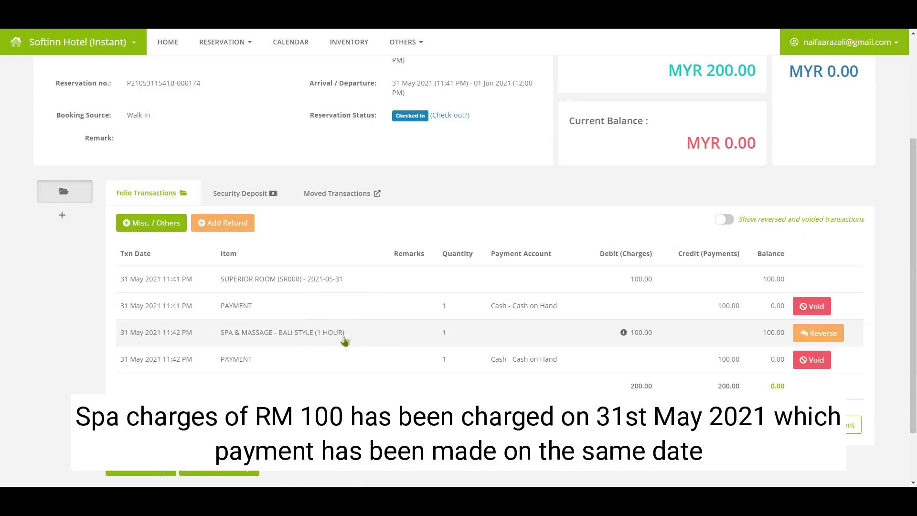
pyautogui.click(292, 367)
pyautogui.click(293, 368)
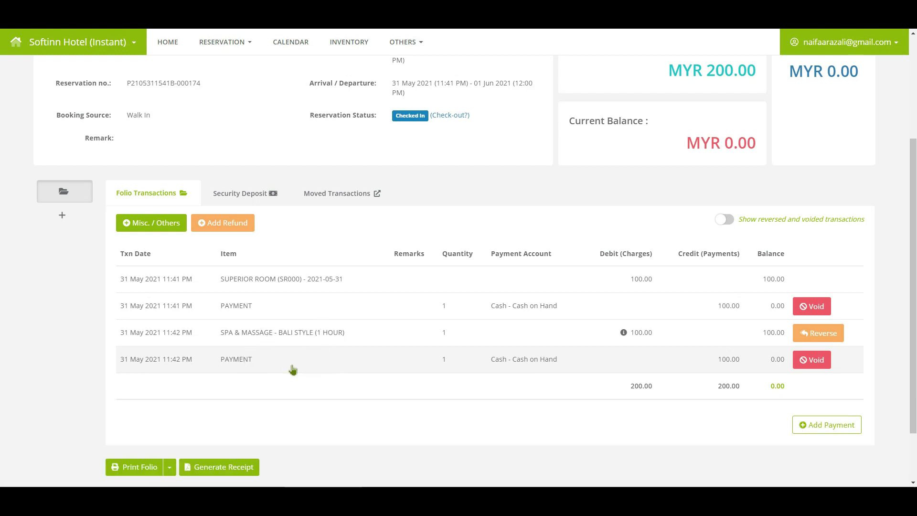
# Step: Reverse the already-paid Spa & Massage charge, leaving a MYR -100.00 balance
pyautogui.click(830, 334)
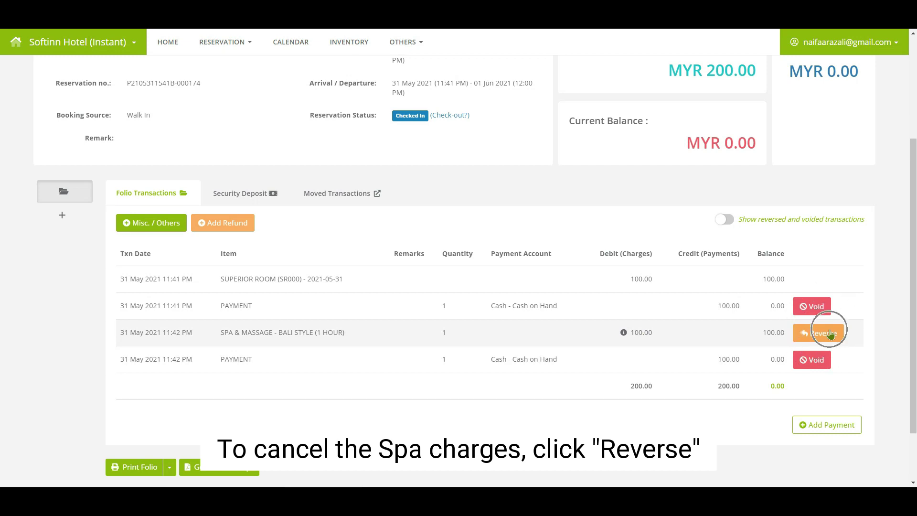
pyautogui.click(830, 334)
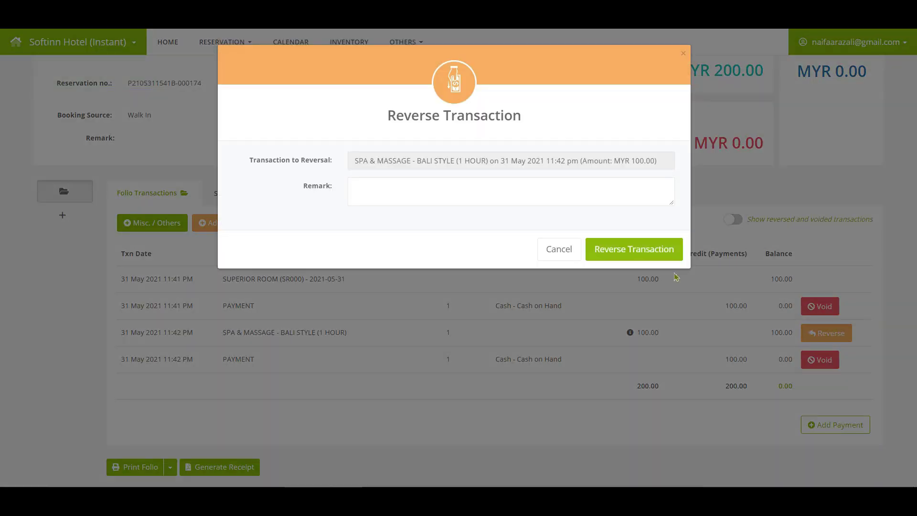
pyautogui.click(633, 249)
pyautogui.click(420, 323)
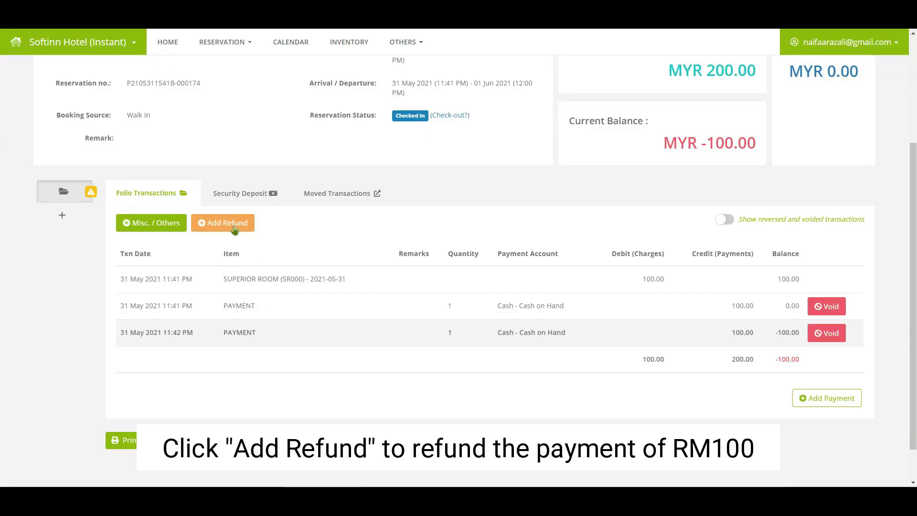
# Step: Record a MYR 100 cash refund from Cash on Hand, returning the balance to 0.00
pyautogui.click(234, 228)
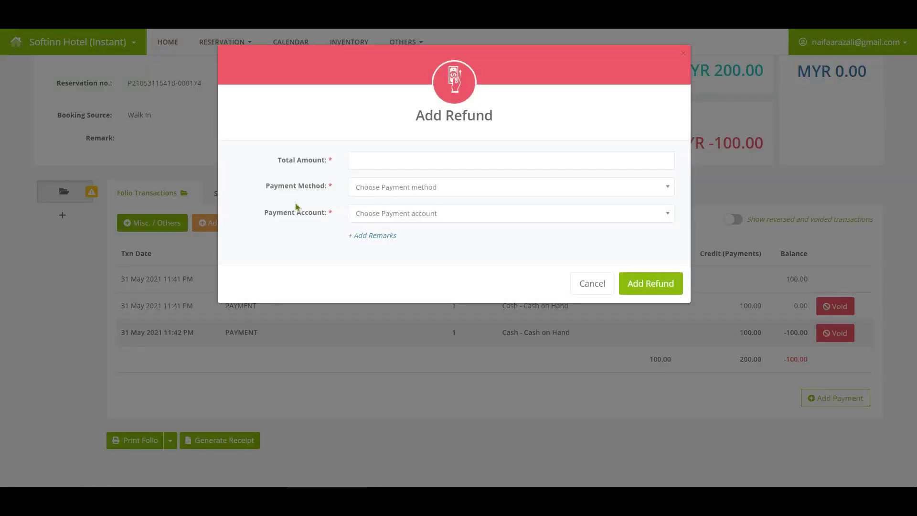
pyautogui.click(354, 161)
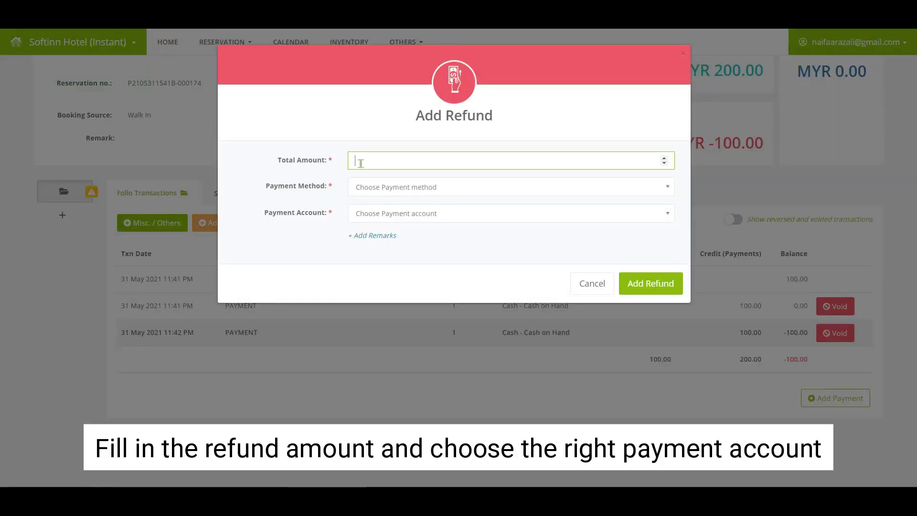
pyautogui.write('100')
pyautogui.click(370, 191)
pyautogui.click(362, 311)
pyautogui.click(477, 213)
pyautogui.click(373, 258)
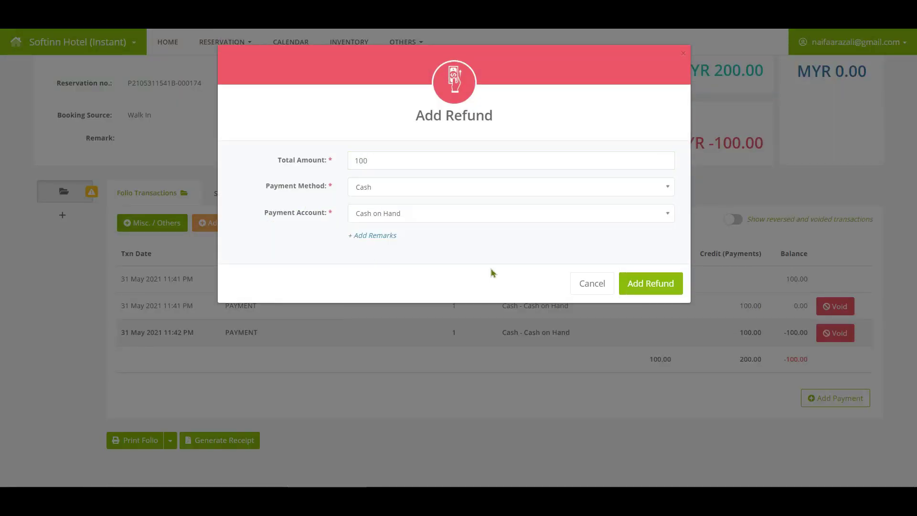
pyautogui.click(666, 285)
pyautogui.click(426, 311)
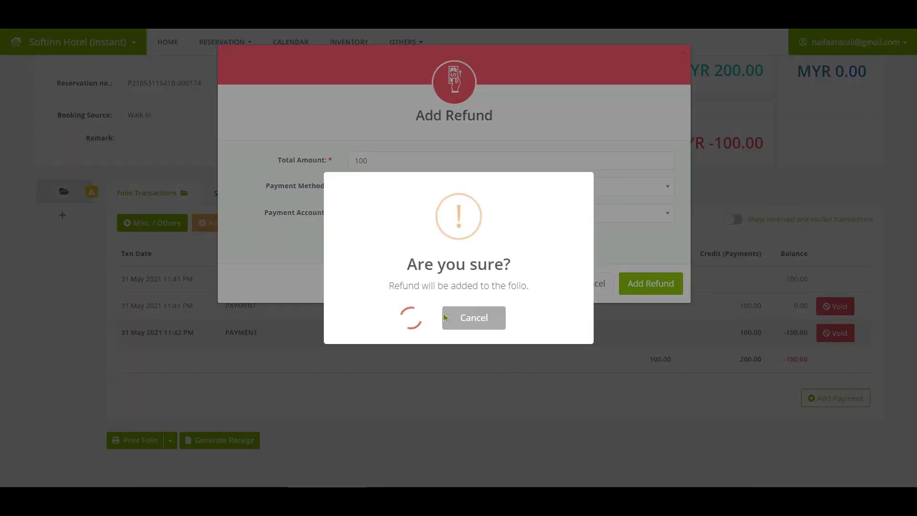
pyautogui.click(461, 321)
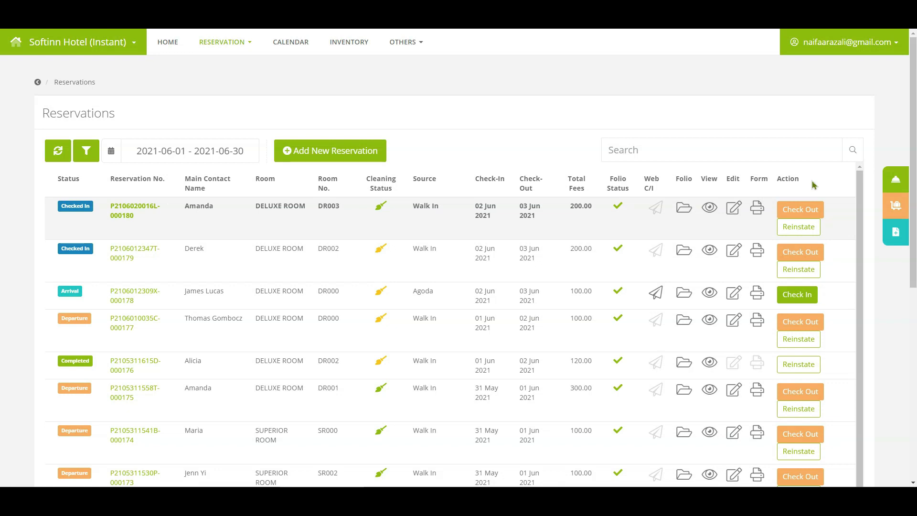
# Step: Open the first June reservation's folio and start a Misc. / Others charge
pyautogui.click(684, 208)
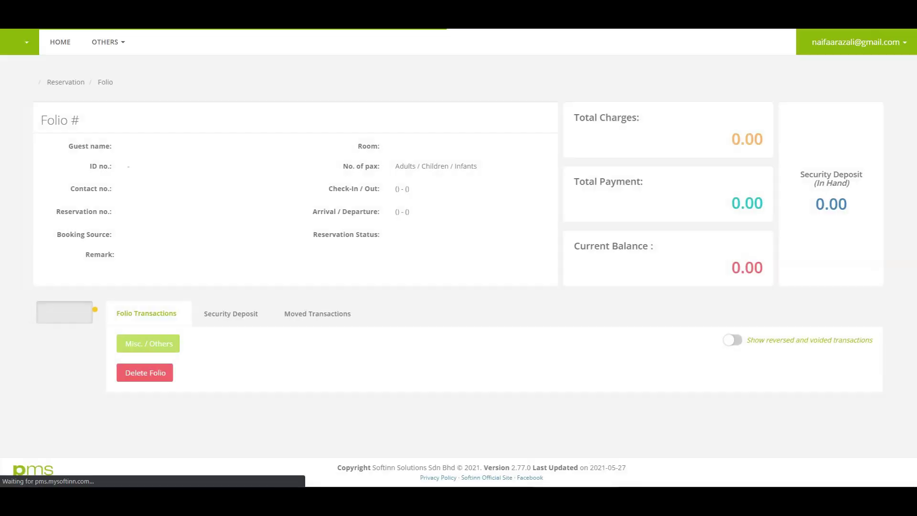
pyautogui.scroll(-3, 492, 315)
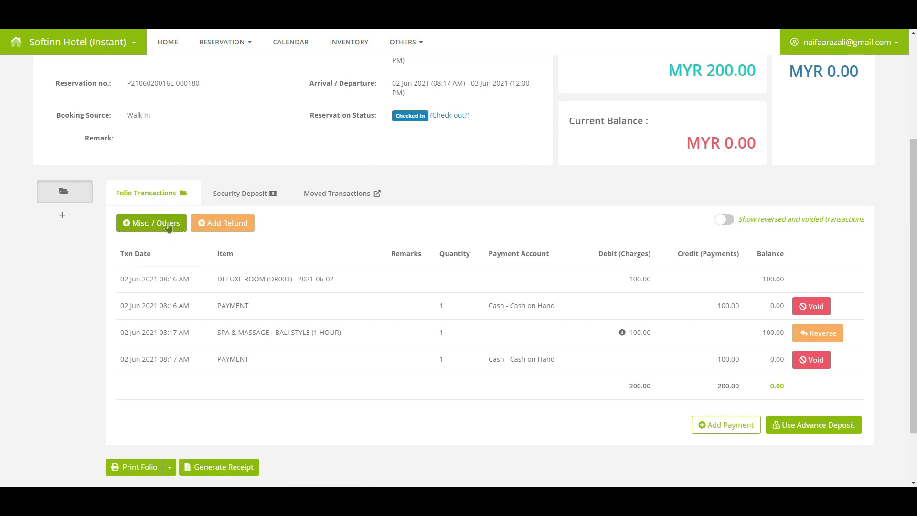
pyautogui.click(169, 223)
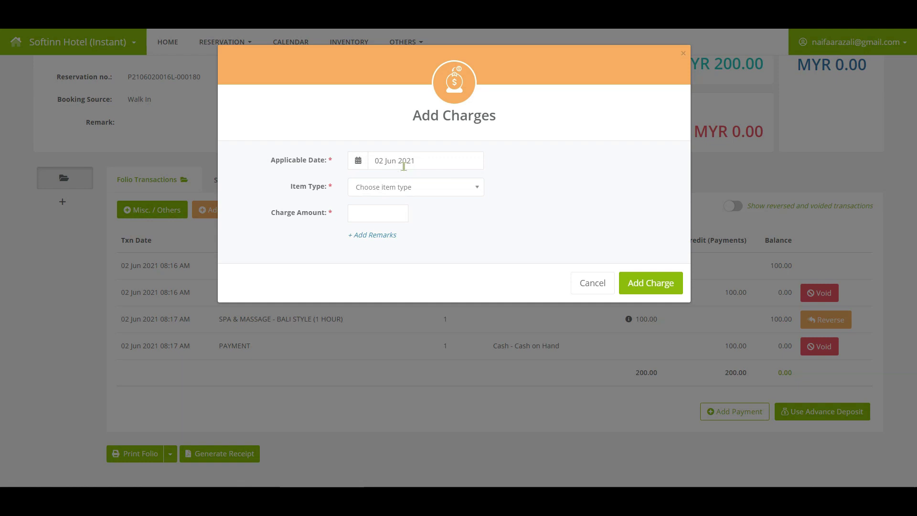
# Step: Charge a tax-inclusive Bali Style (1 Hour) spa treatment of MYR 100.00 dated 03 Jun 2021
pyautogui.click(403, 162)
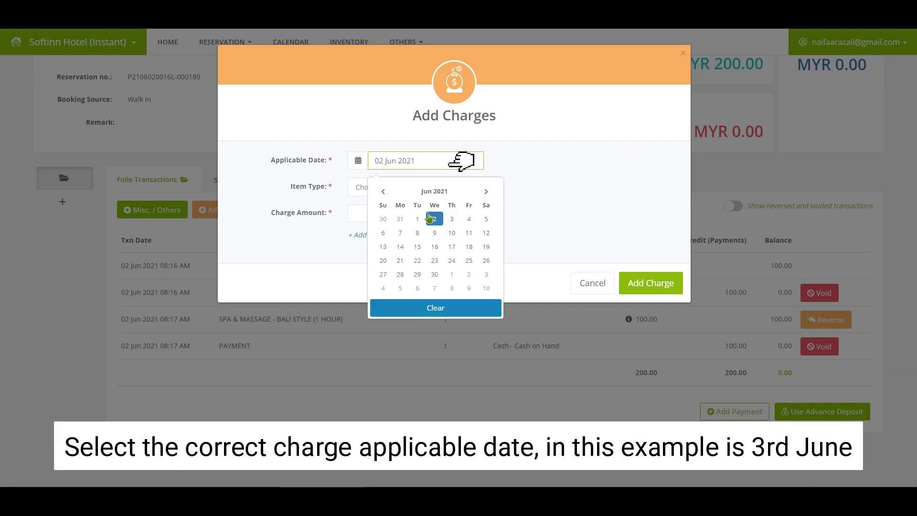
pyautogui.click(452, 220)
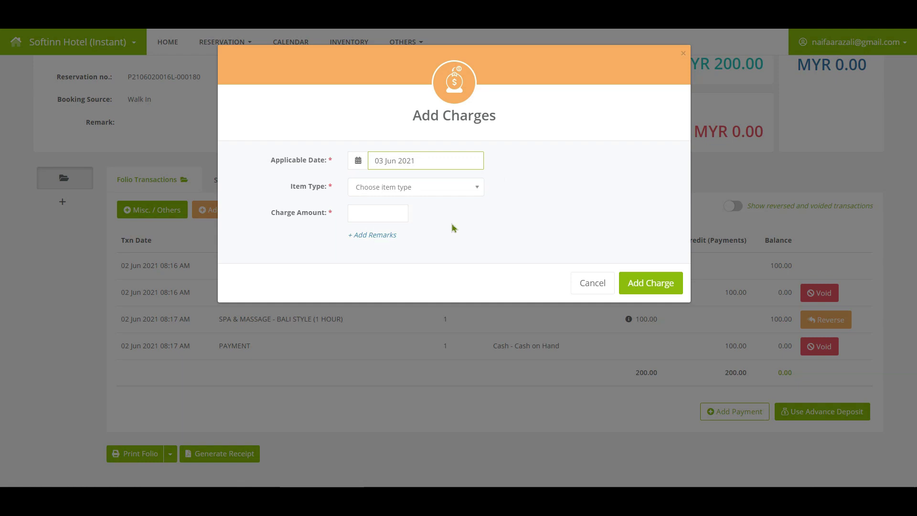
pyautogui.click(494, 188)
pyautogui.click(378, 235)
pyautogui.click(379, 213)
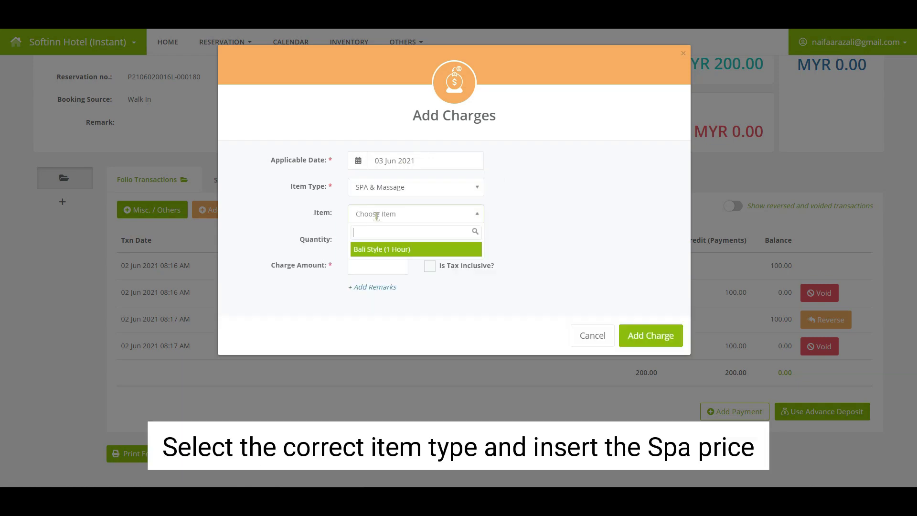
pyautogui.click(382, 246)
pyautogui.click(429, 266)
pyautogui.click(647, 384)
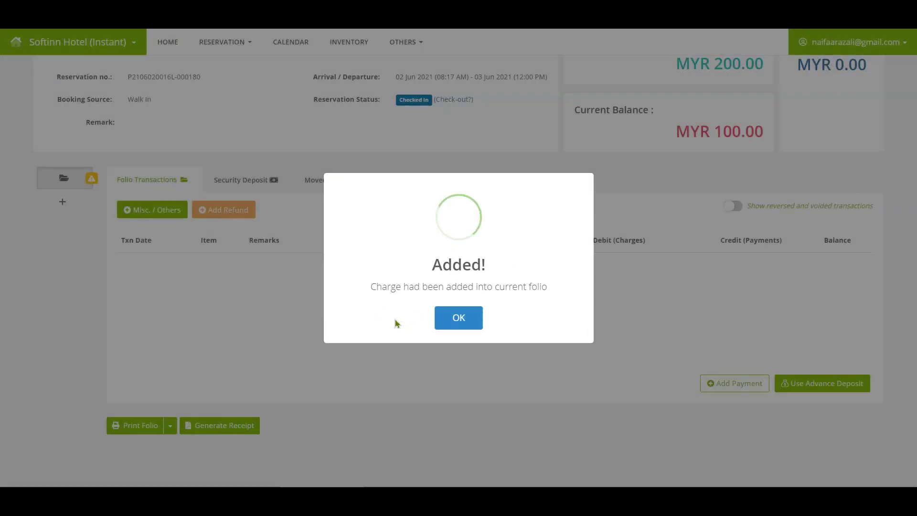
pyautogui.click(447, 319)
pyautogui.scroll(-1, 448, 328)
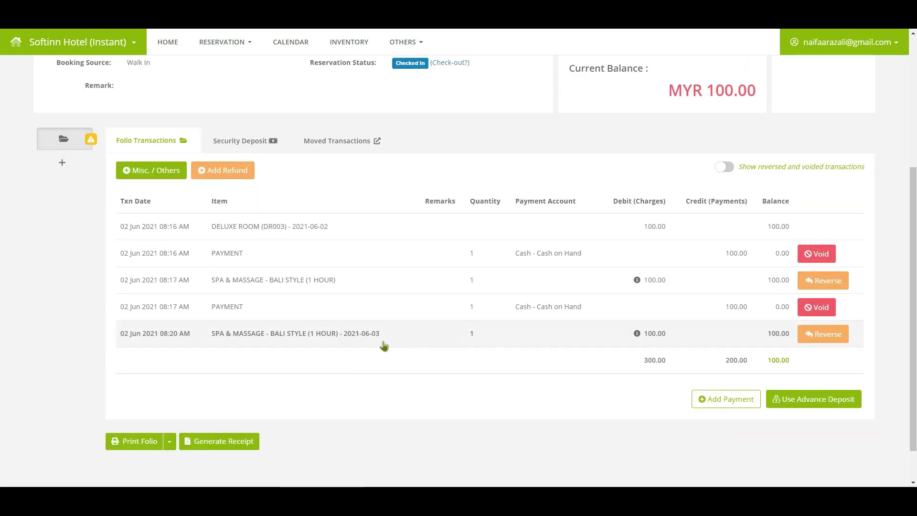
# Step: Record a 100 Credit Card payment to the CIMB account
pyautogui.click(731, 406)
pyautogui.click(368, 160)
pyautogui.write('100')
pyautogui.click(375, 187)
pyautogui.click(372, 296)
pyautogui.click(382, 213)
pyautogui.click(373, 248)
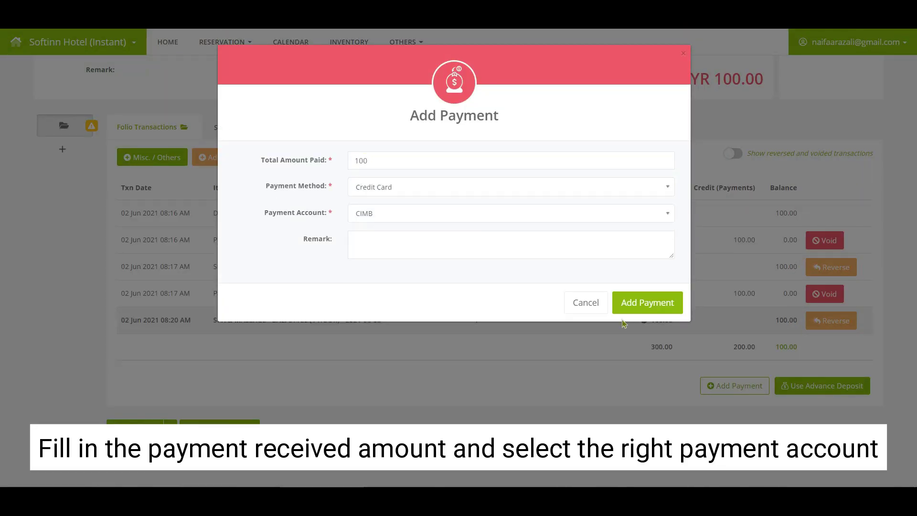
pyautogui.click(647, 302)
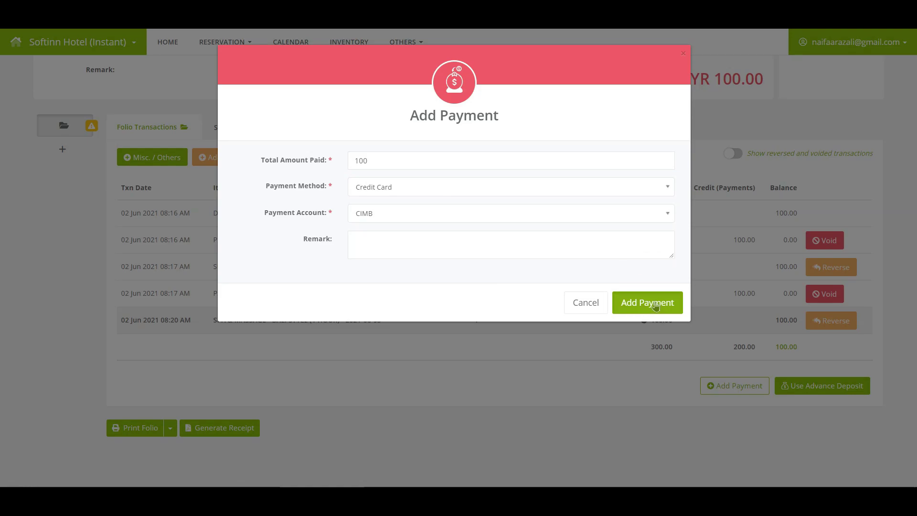
pyautogui.click(430, 317)
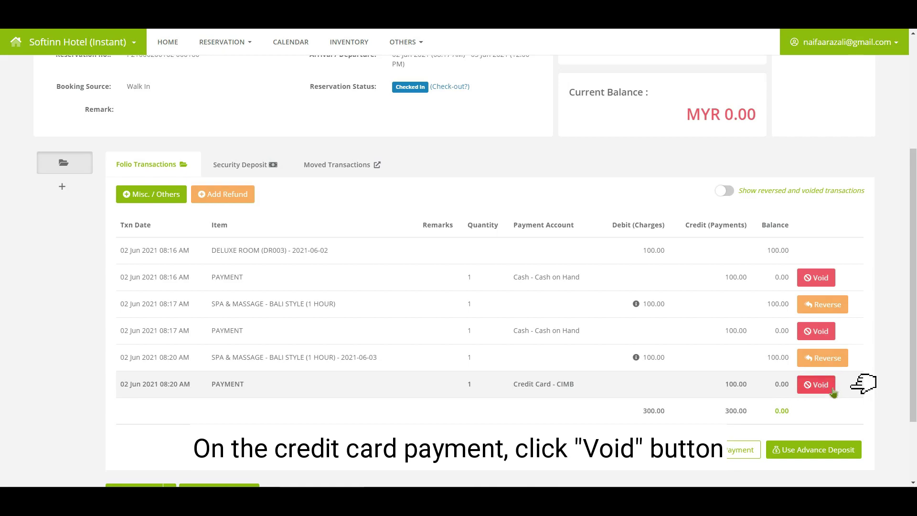
# Step: Void the Credit Card – CIMB payment with the remark 'Creditcard not working, Hence, change the payment method to Cah'
pyautogui.click(833, 391)
pyautogui.click(465, 192)
pyautogui.write('Creditcard not working, Hence, change the payment me')
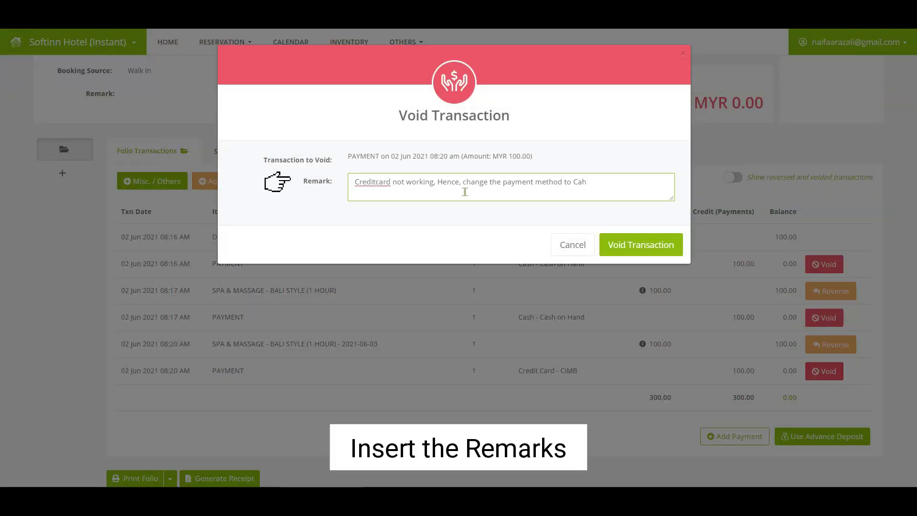
pyautogui.write('thod to Cah')
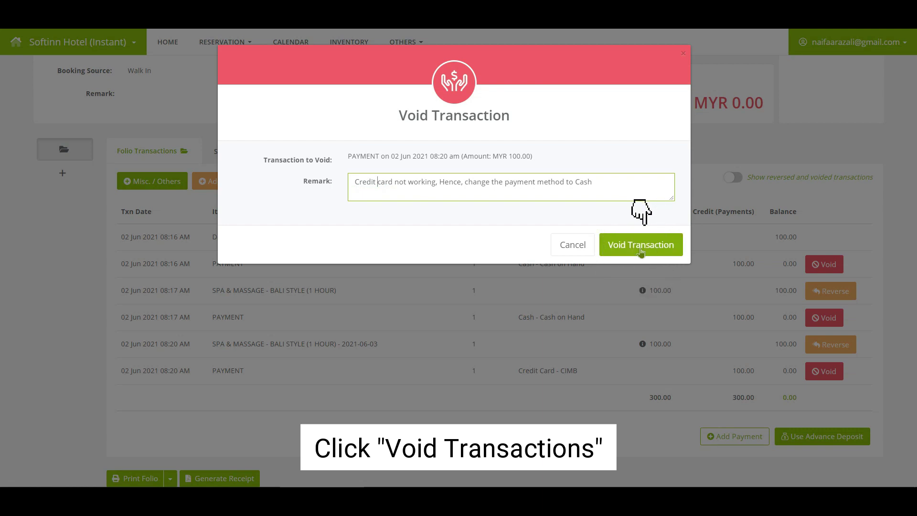
pyautogui.click(640, 252)
pyautogui.click(382, 323)
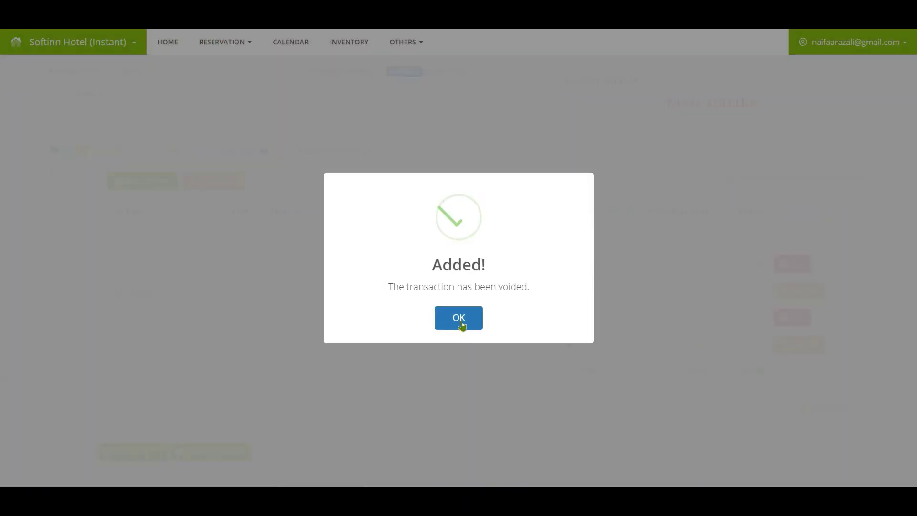
pyautogui.click(459, 321)
pyautogui.scroll(-3, 492, 334)
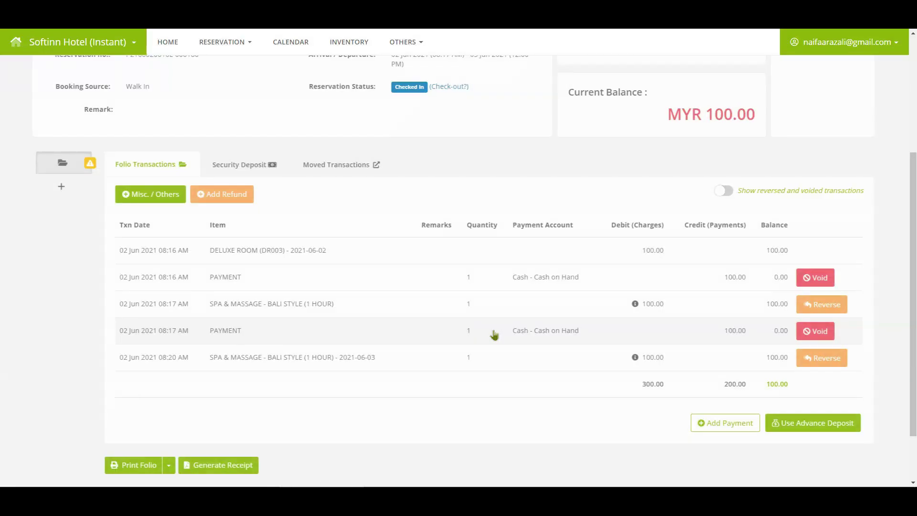
# Step: Show reversed and voided transactions, then record a MYR 100 cash payment to Cash on Hand
pyautogui.click(726, 192)
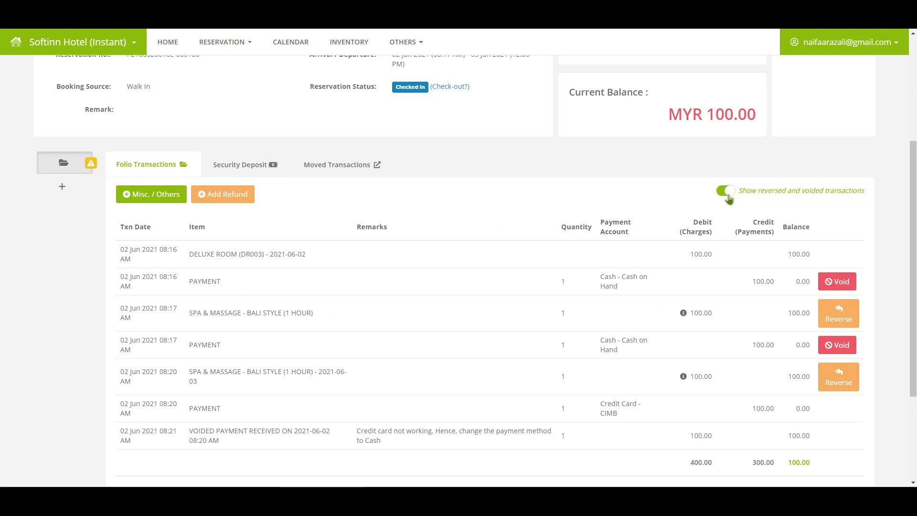
pyautogui.scroll(-2, 316, 377)
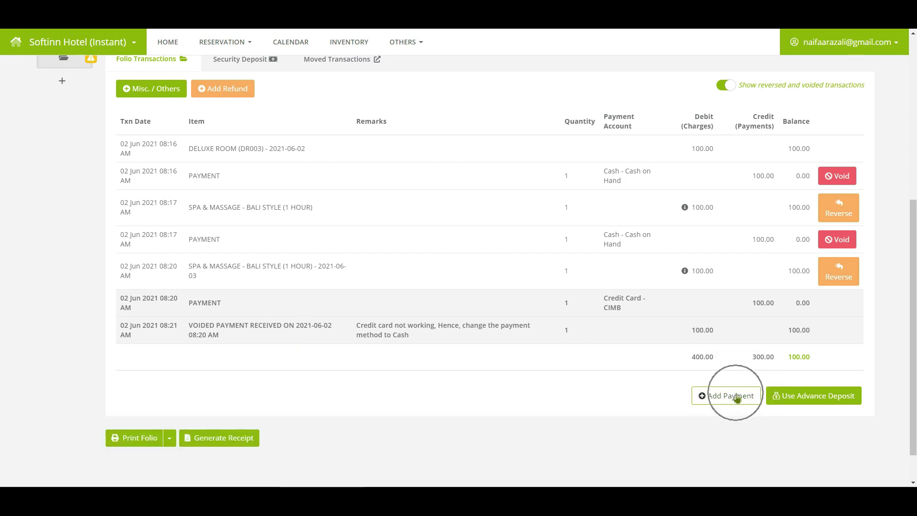
pyautogui.click(737, 396)
pyautogui.click(383, 165)
pyautogui.write('100')
pyautogui.click(374, 187)
pyautogui.click(365, 312)
pyautogui.click(377, 248)
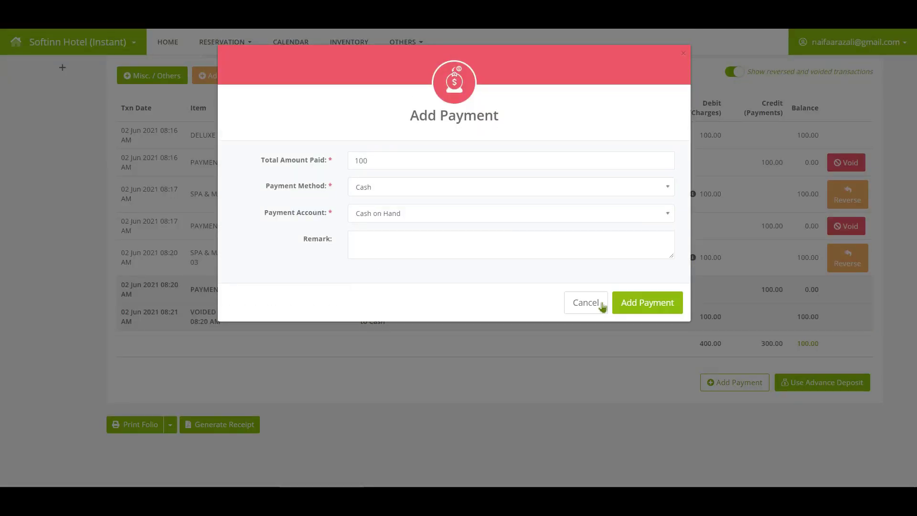
pyautogui.click(621, 306)
pyautogui.click(451, 320)
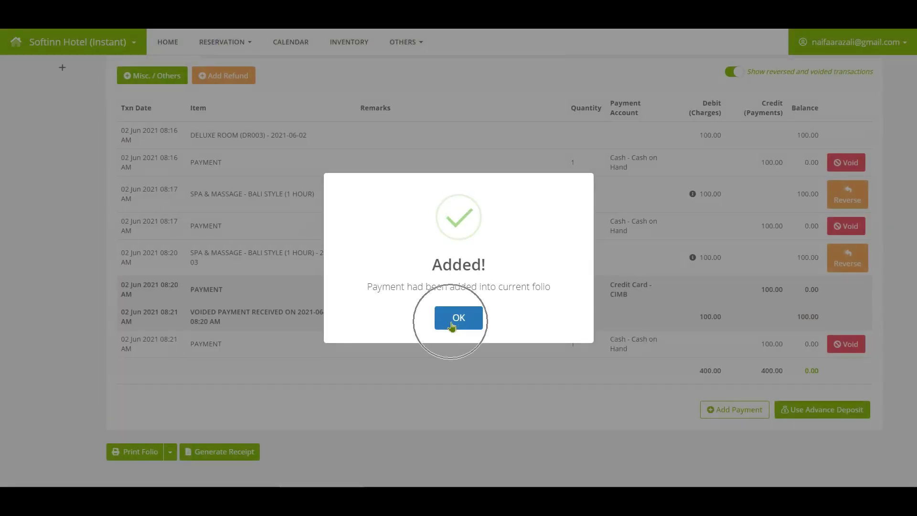
pyautogui.click(451, 326)
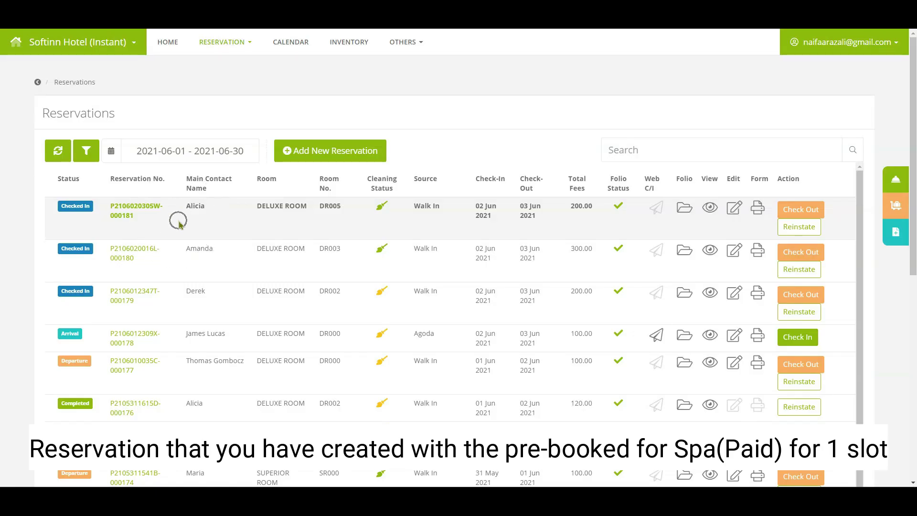
# Step: Return to the June 2021 Reservations list for the next scenario
pyautogui.click(178, 219)
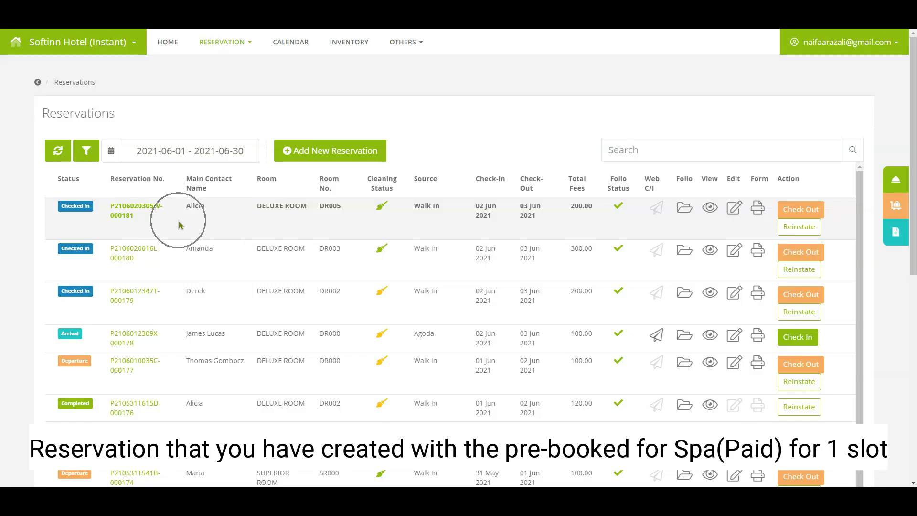
# Step: On the first reservation's folio, reverse the Spa & Massage – Bali Style charge, noting a switch to food and beverages, and show reversed transactions
pyautogui.click(684, 209)
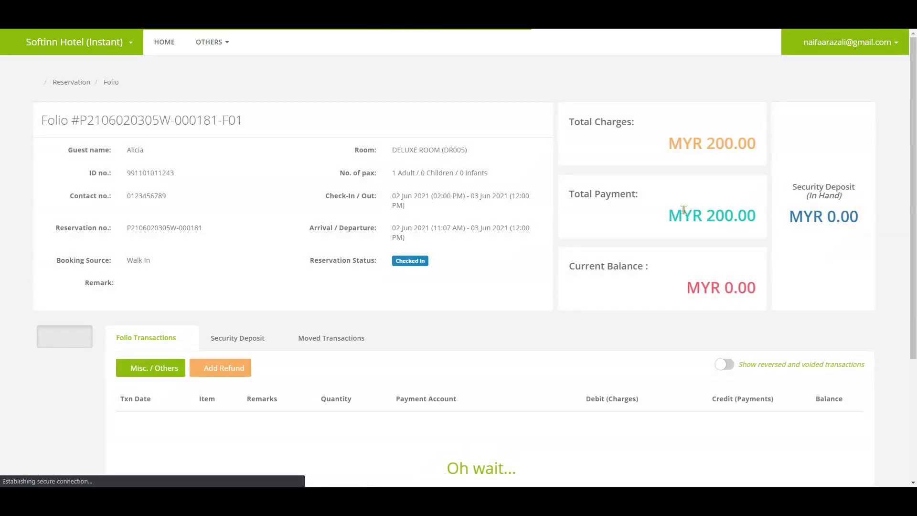
pyautogui.scroll(-3, 492, 283)
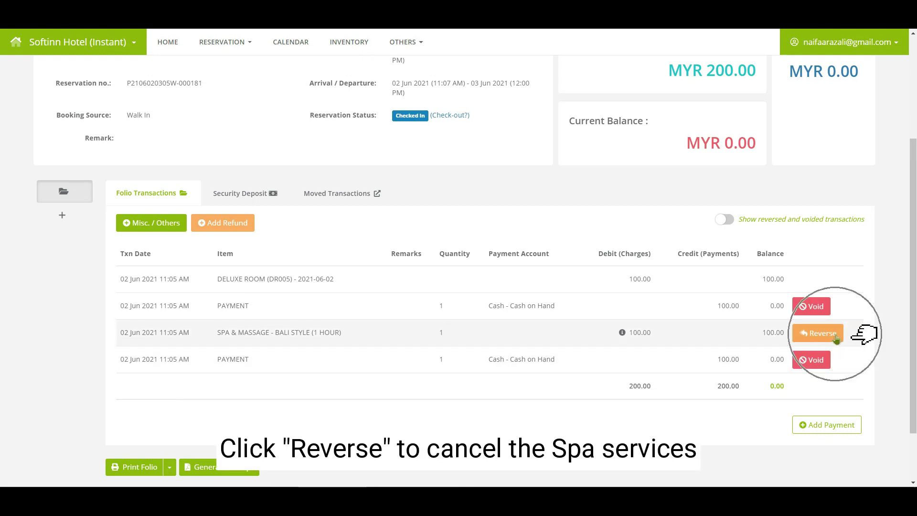
pyautogui.click(818, 333)
pyautogui.click(375, 192)
pyautogui.write('guest cancelled the spa session and want to change the food and beverages')
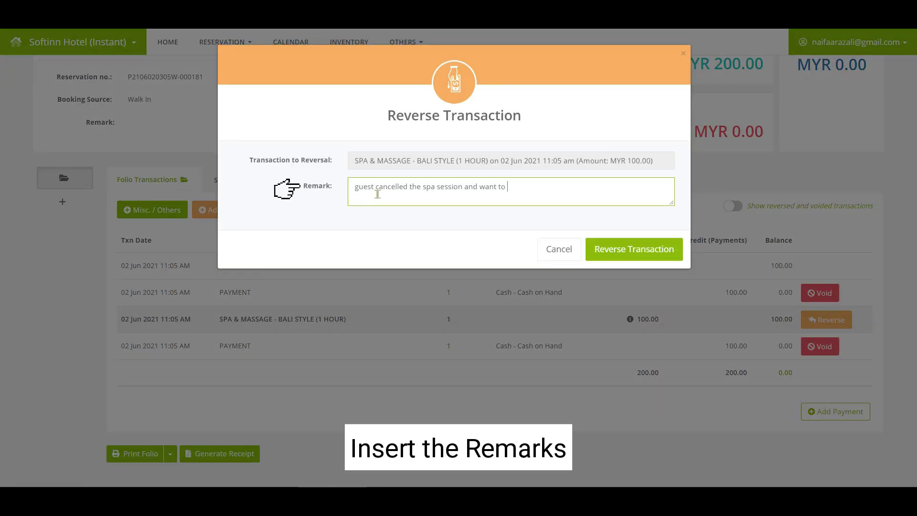
pyautogui.click(654, 260)
pyautogui.click(466, 326)
pyautogui.click(467, 326)
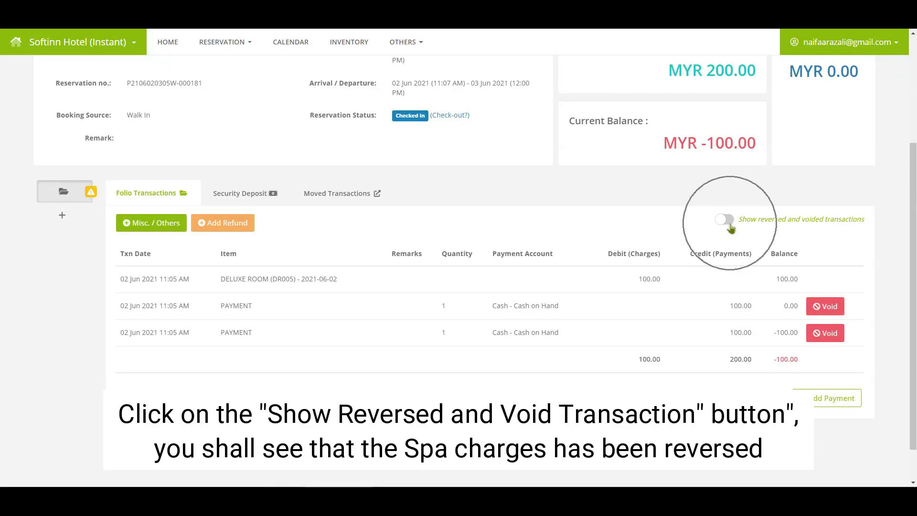
pyautogui.click(729, 222)
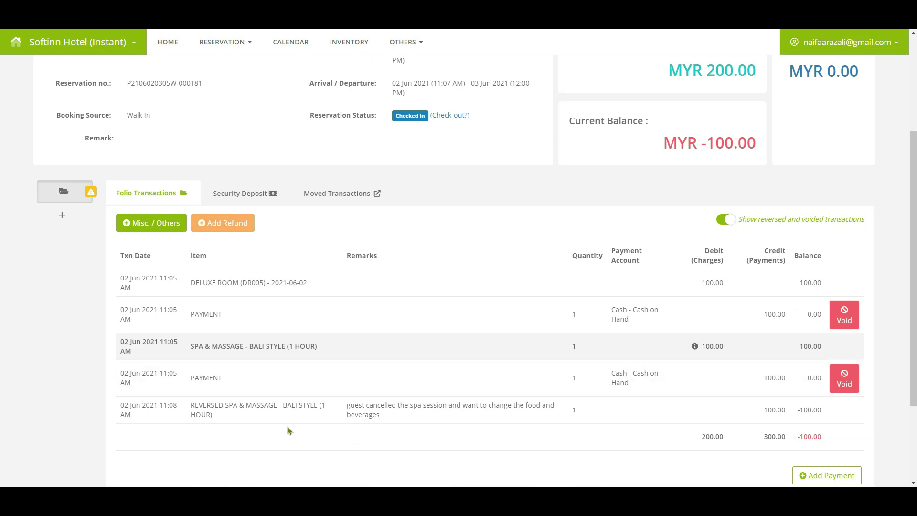
pyautogui.scroll(-3, 284, 330)
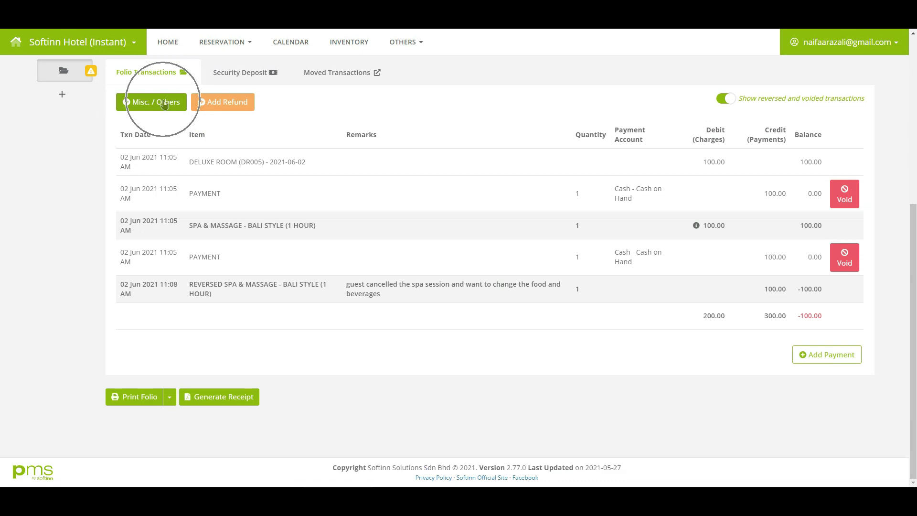
# Step: Add a tax-inclusive Food & Beverage charge for 2 Orange Drinks via Misc. / Others
pyautogui.click(164, 102)
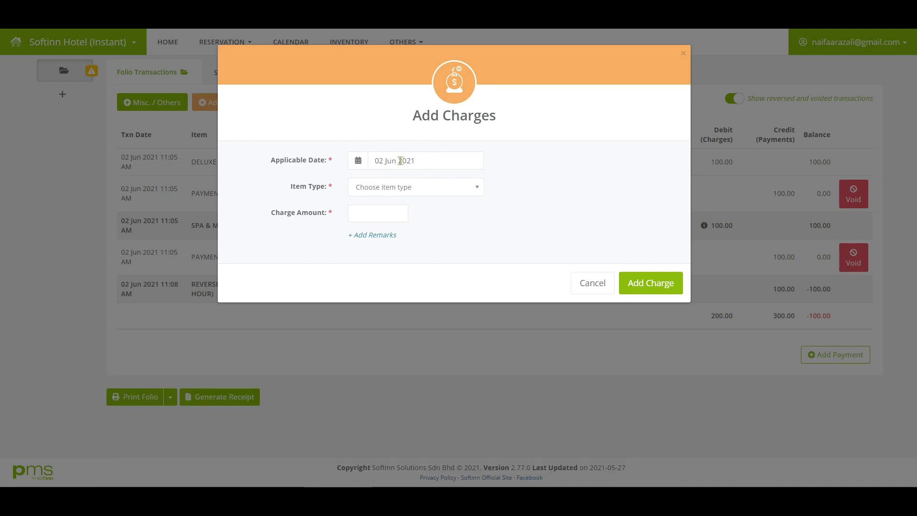
pyautogui.click(385, 189)
pyautogui.click(385, 250)
pyautogui.click(386, 217)
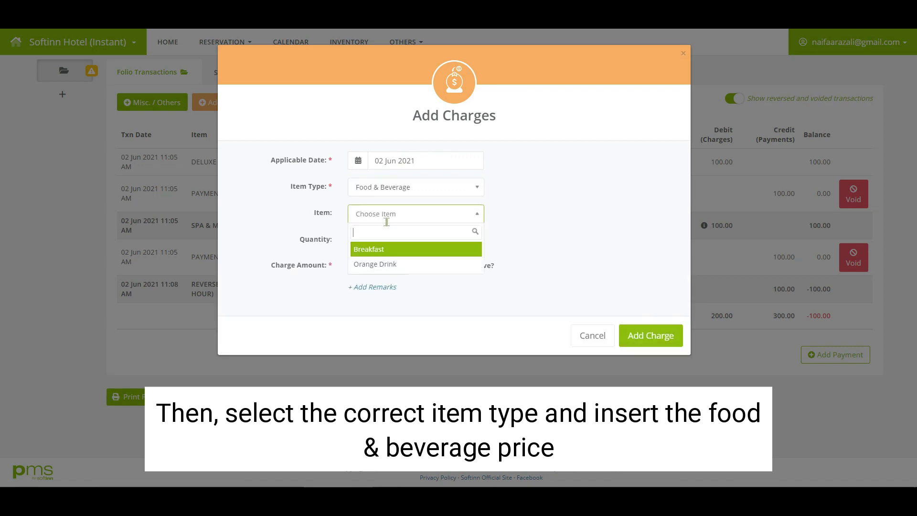
pyautogui.click(376, 265)
pyautogui.doubleClick(356, 240)
pyautogui.write('2')
pyautogui.click(430, 266)
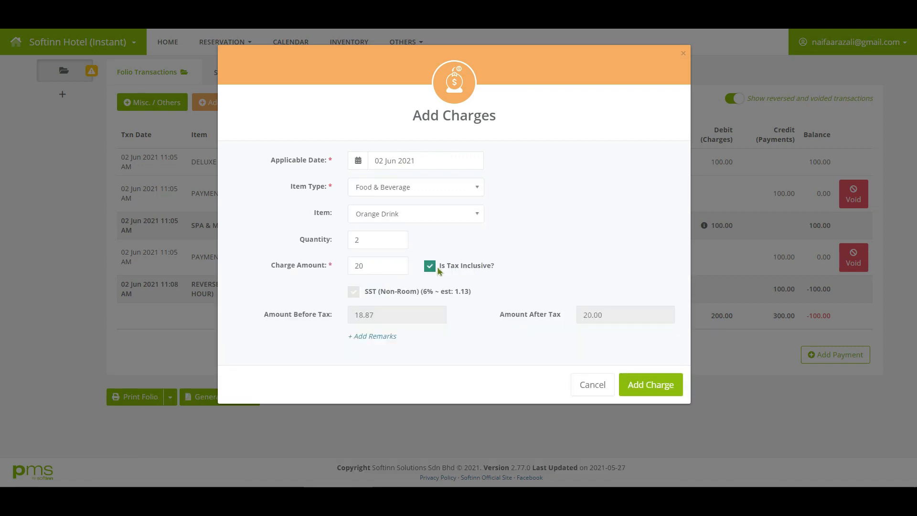
pyautogui.click(639, 395)
pyautogui.click(440, 319)
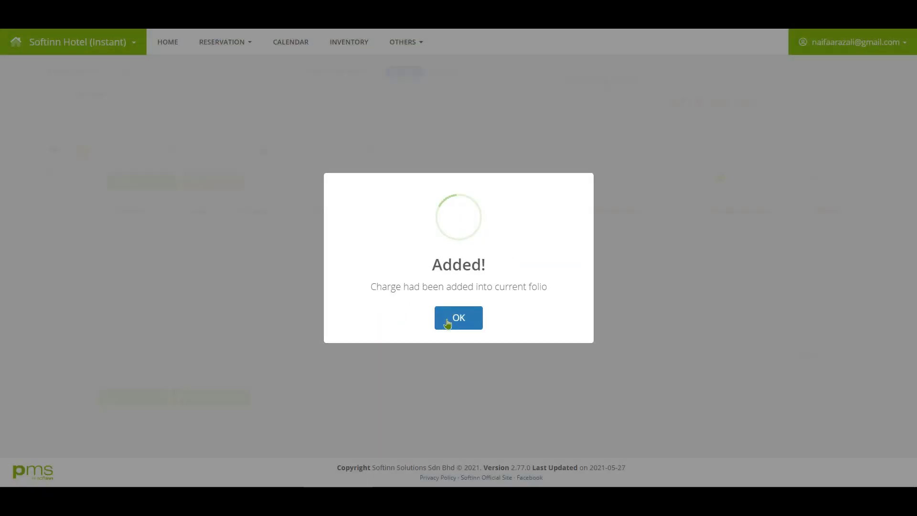
pyautogui.click(448, 320)
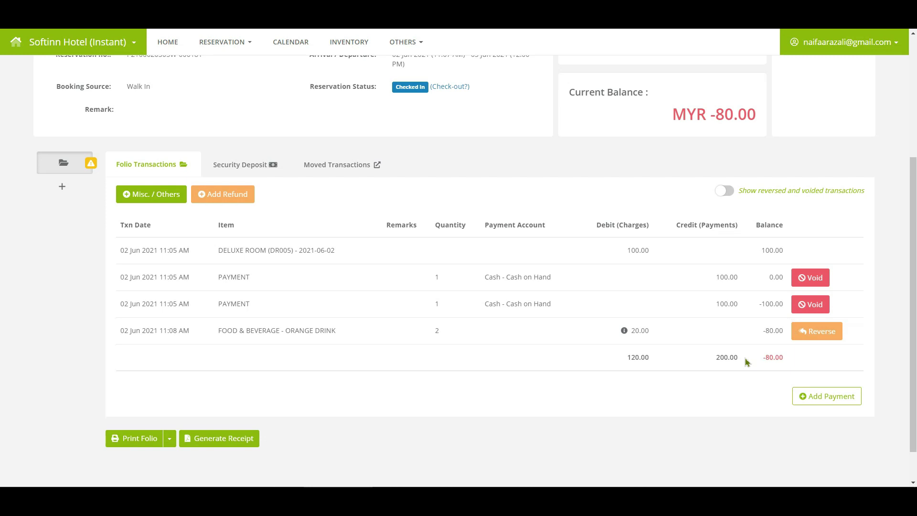
# Step: Add an 80 Cash refund taken from the Cash on Hand account
pyautogui.click(248, 195)
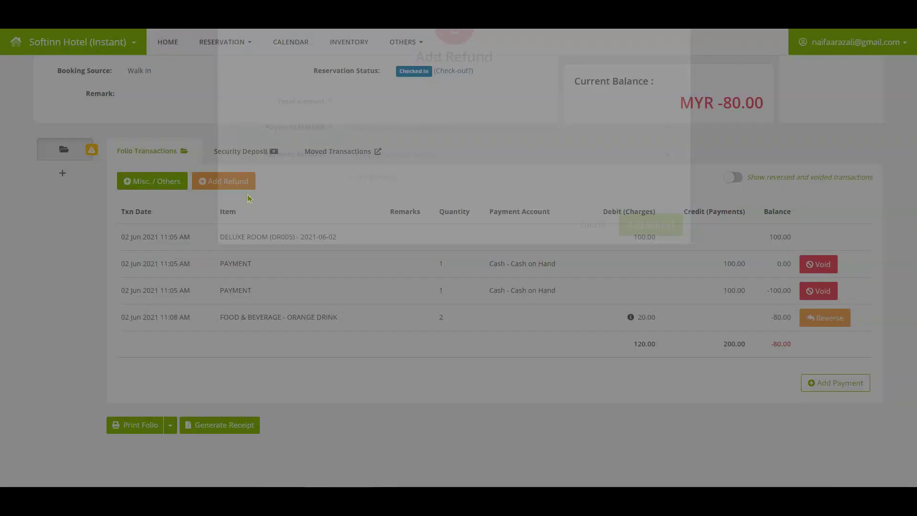
pyautogui.click(397, 161)
pyautogui.write('80')
pyautogui.click(478, 187)
pyautogui.click(363, 308)
pyautogui.click(396, 214)
pyautogui.click(368, 250)
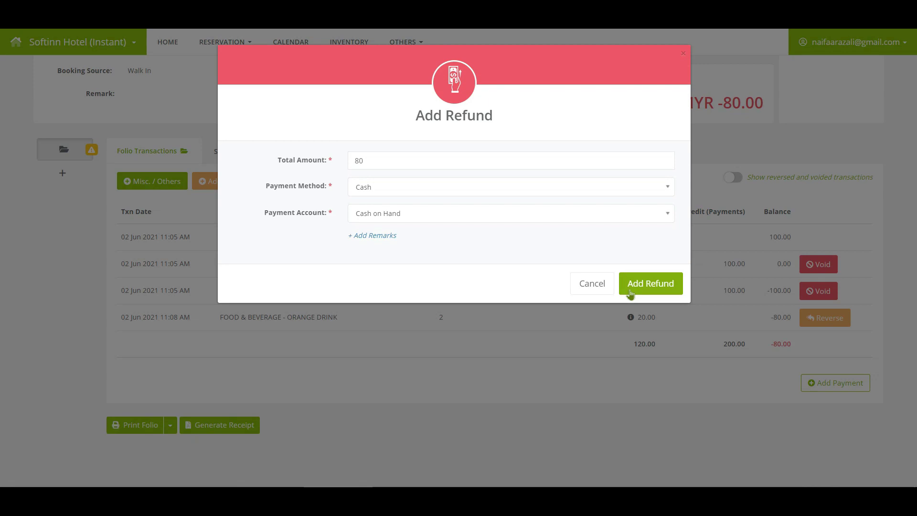
pyautogui.click(645, 293)
pyautogui.click(423, 318)
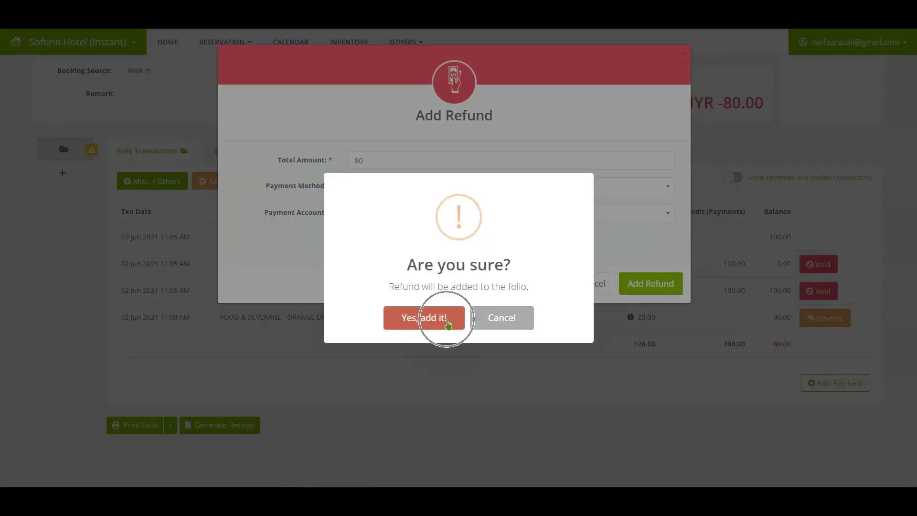
pyautogui.click(450, 321)
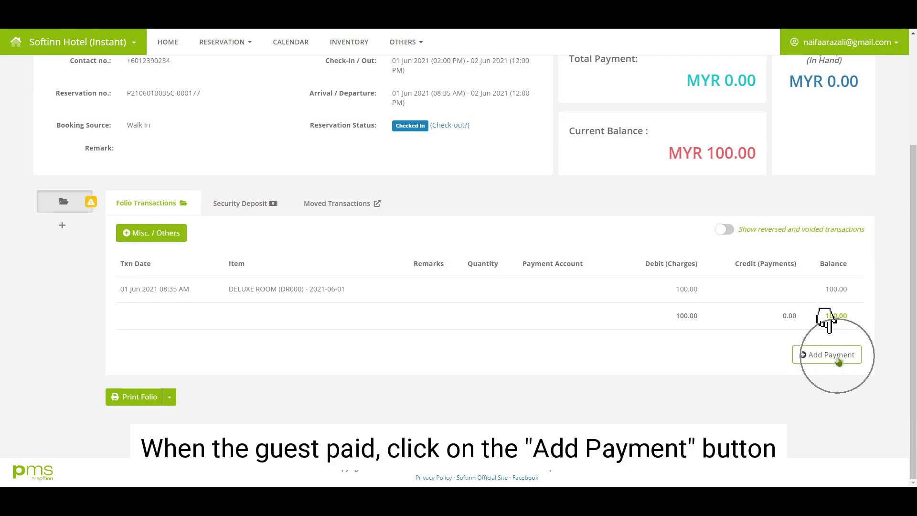
# Step: Record a 100 Cash payment on the folio
pyautogui.click(840, 361)
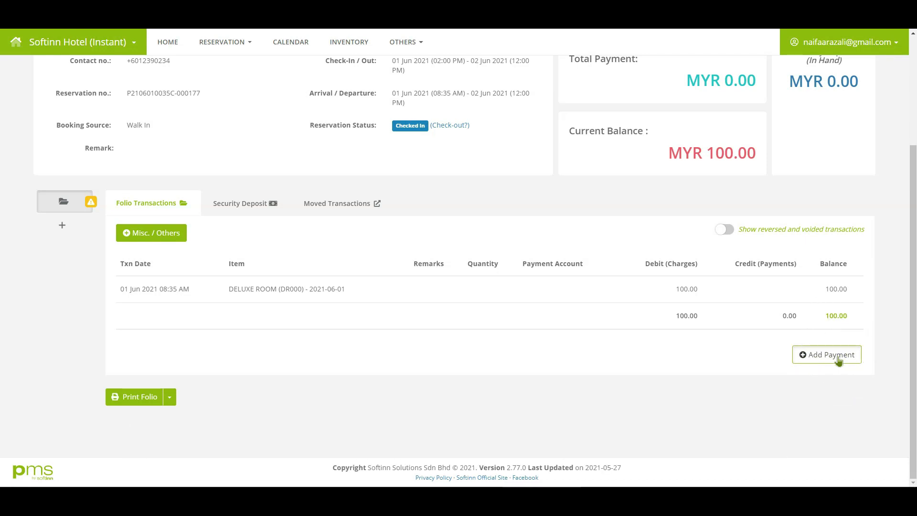
pyautogui.write('100')
pyautogui.click(375, 187)
pyautogui.click(430, 311)
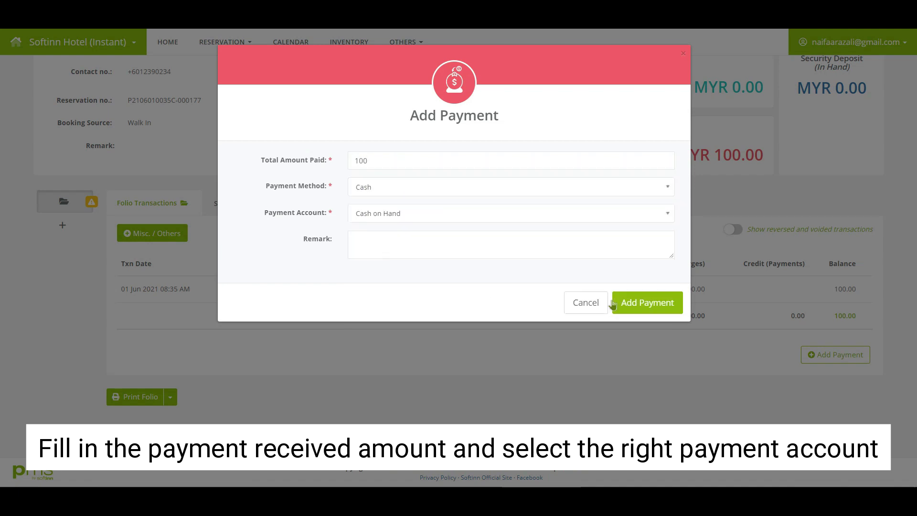
pyautogui.click(647, 302)
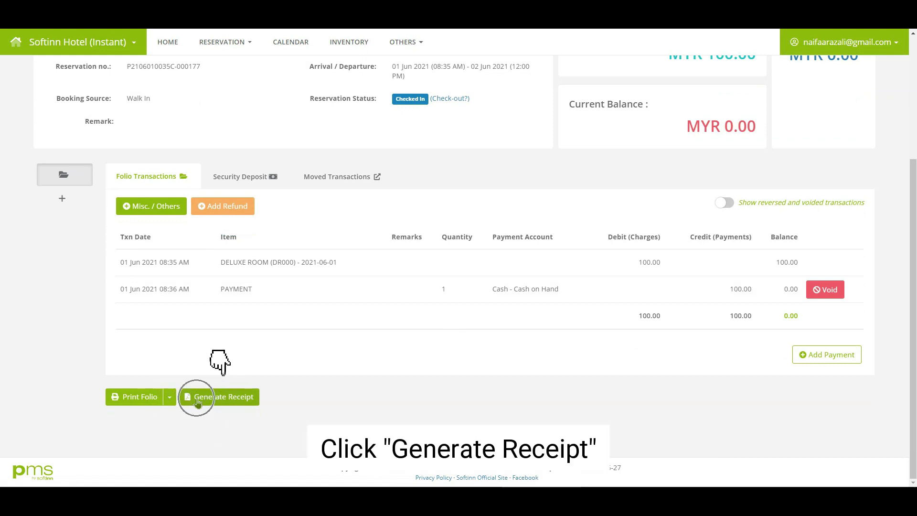
# Step: Generate a receipt covering the 100 payment
pyautogui.click(198, 403)
pyautogui.click(462, 119)
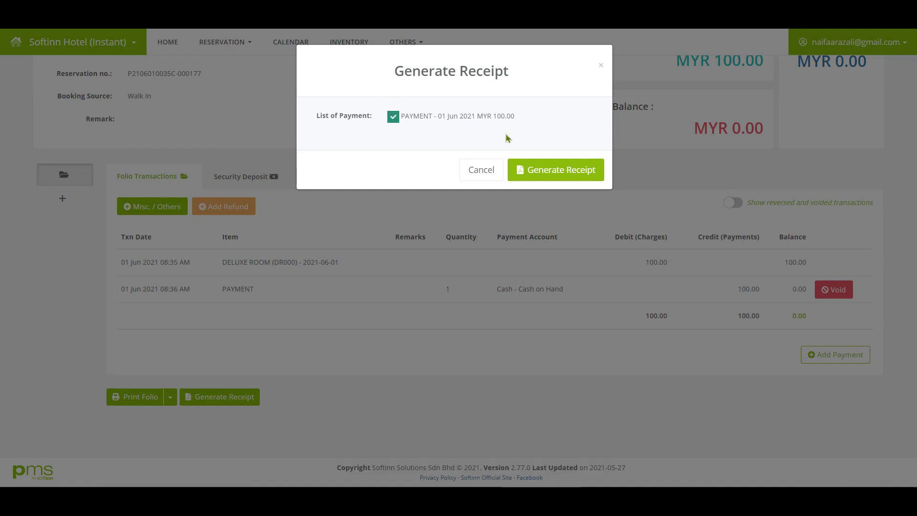
pyautogui.click(557, 163)
pyautogui.click(445, 325)
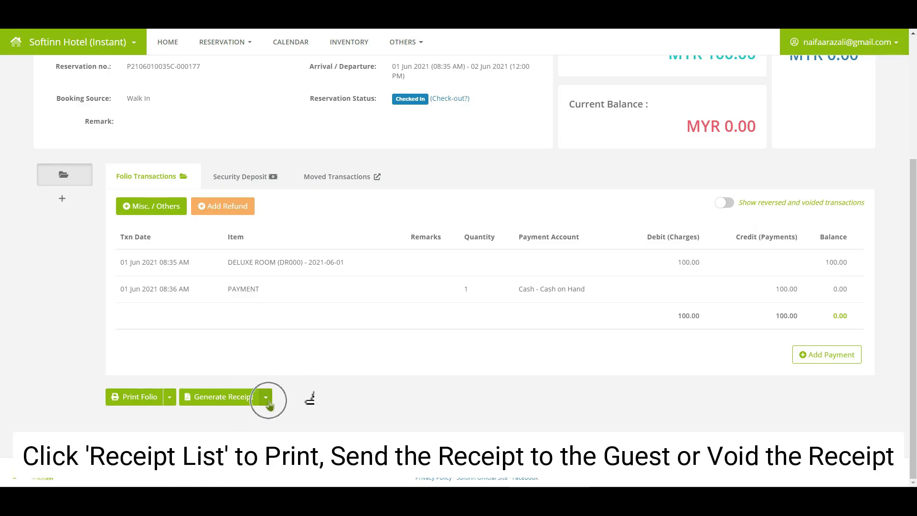
# Step: In the Receipt List, decline sending the receipt to the guest and void it
pyautogui.click(266, 397)
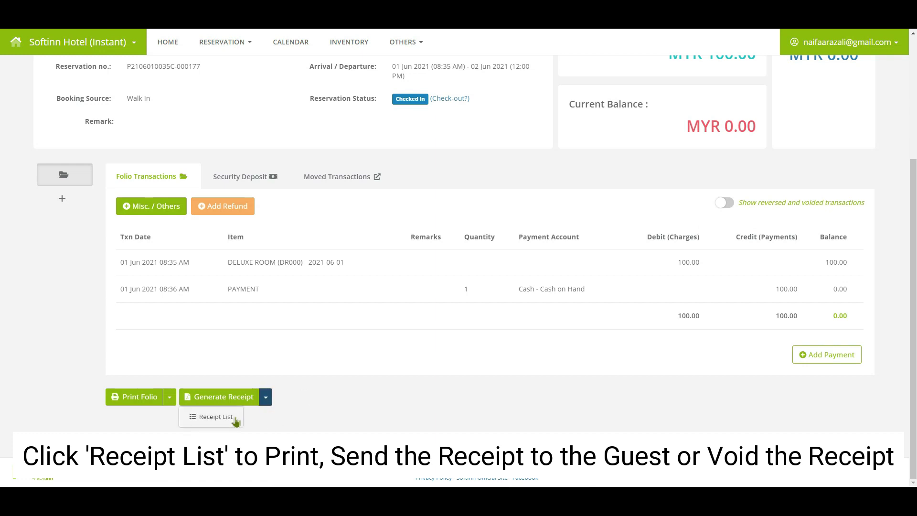
pyautogui.click(205, 416)
pyautogui.click(485, 156)
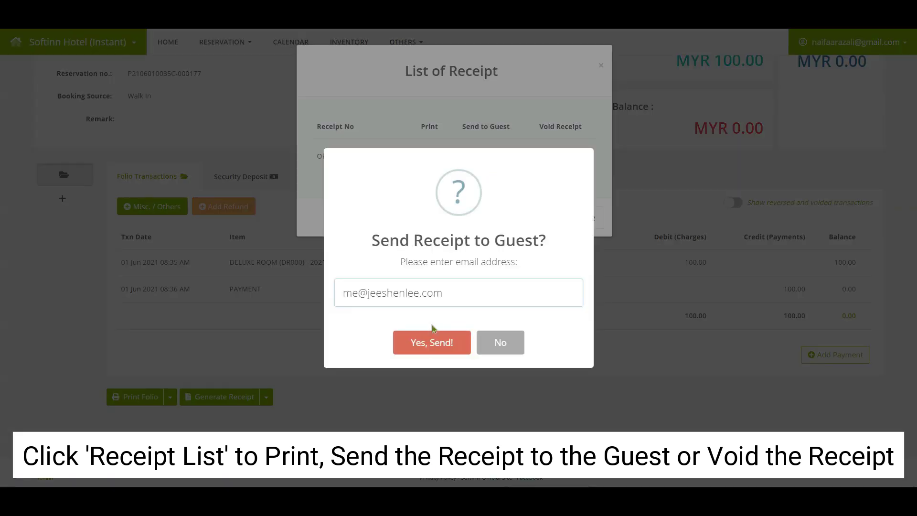
pyautogui.click(500, 343)
pyautogui.click(560, 156)
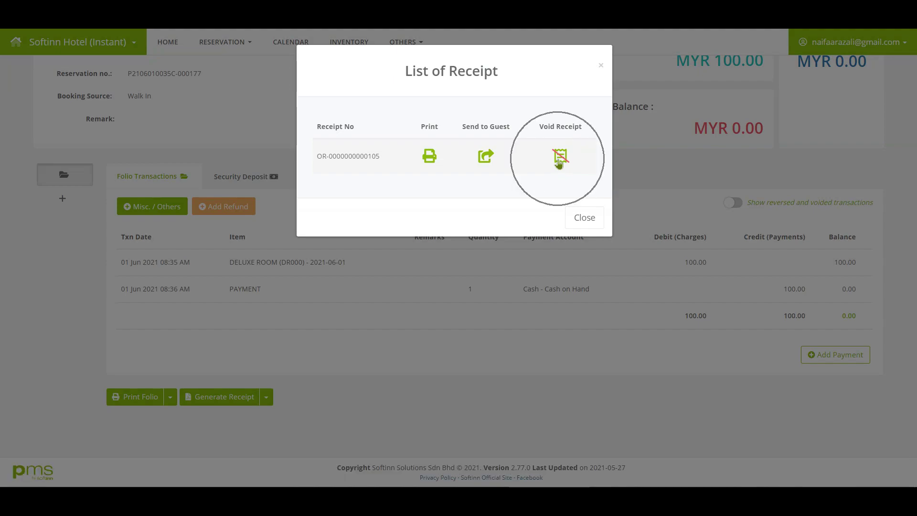
pyautogui.click(423, 325)
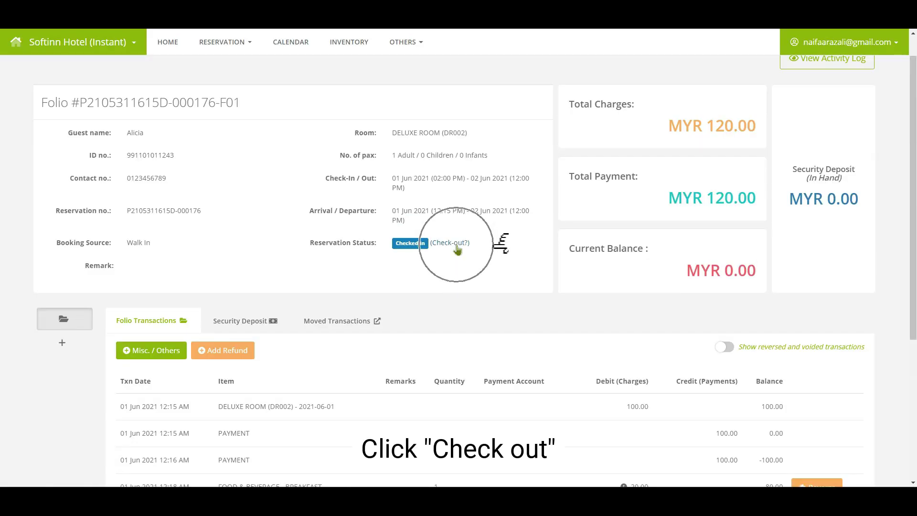
# Step: Check the guest out through the full check-out details
pyautogui.click(452, 243)
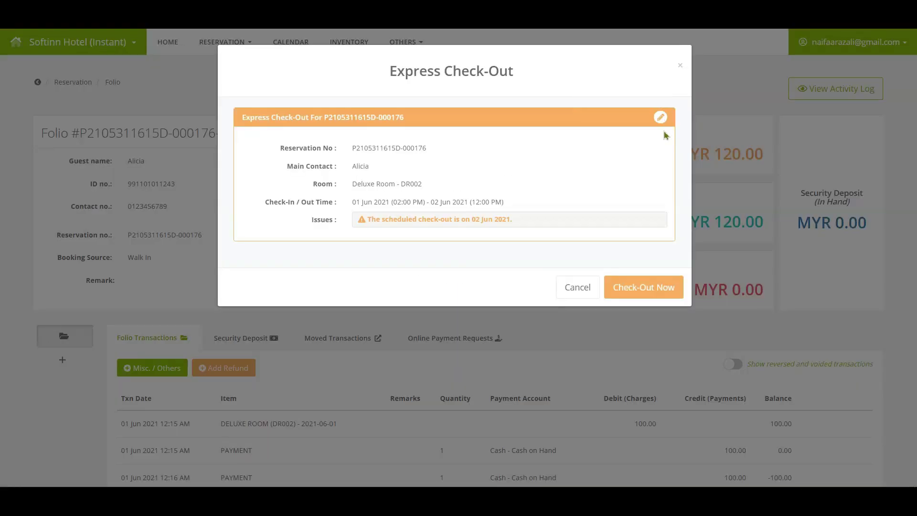
pyautogui.click(661, 119)
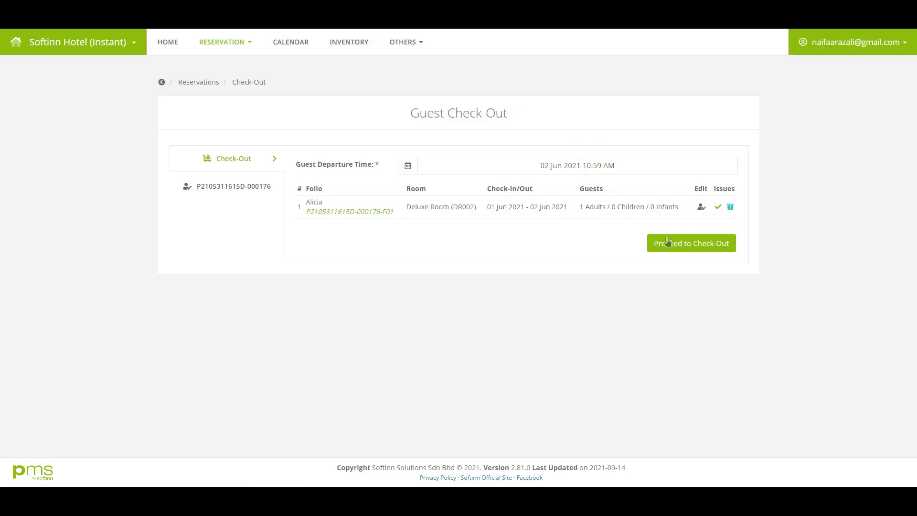
pyautogui.click(668, 243)
pyautogui.click(459, 325)
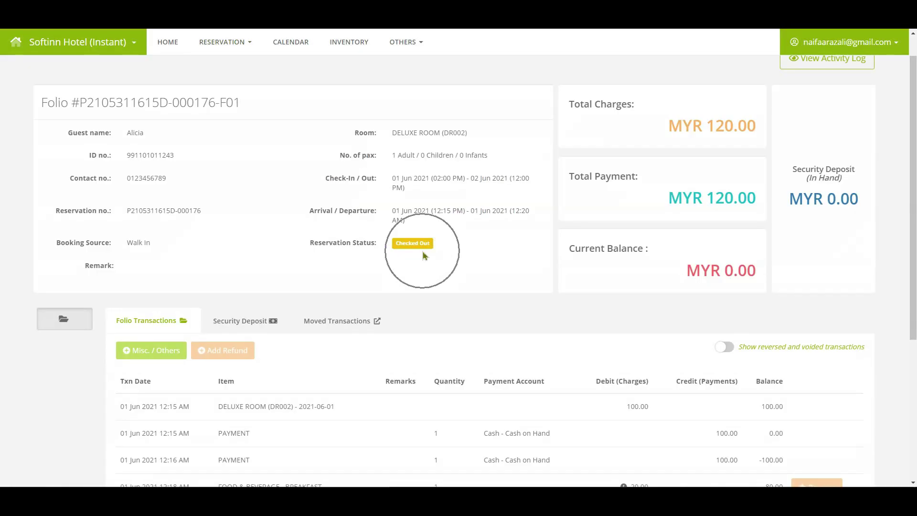
pyautogui.scroll(-5, 422, 256)
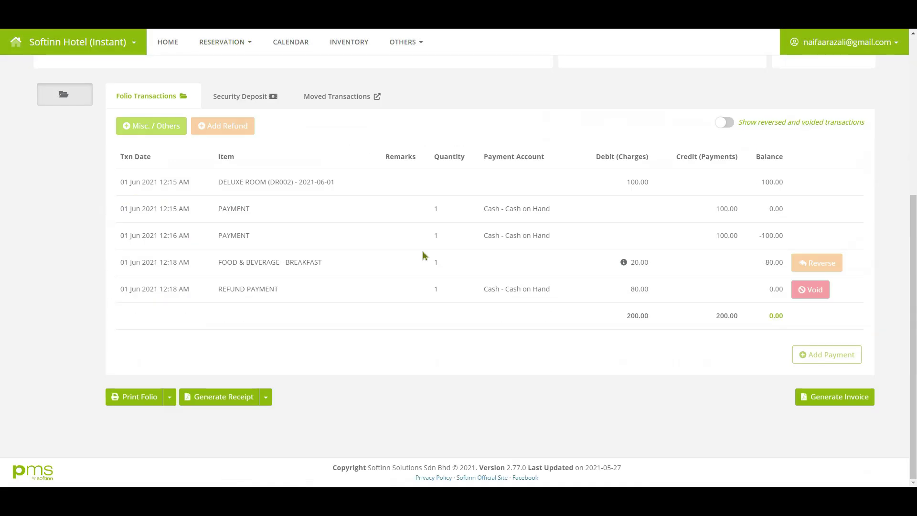
# Step: Generate the folio's 120.00 tax invoice and email it to the guest
pyautogui.click(808, 407)
pyautogui.click(425, 315)
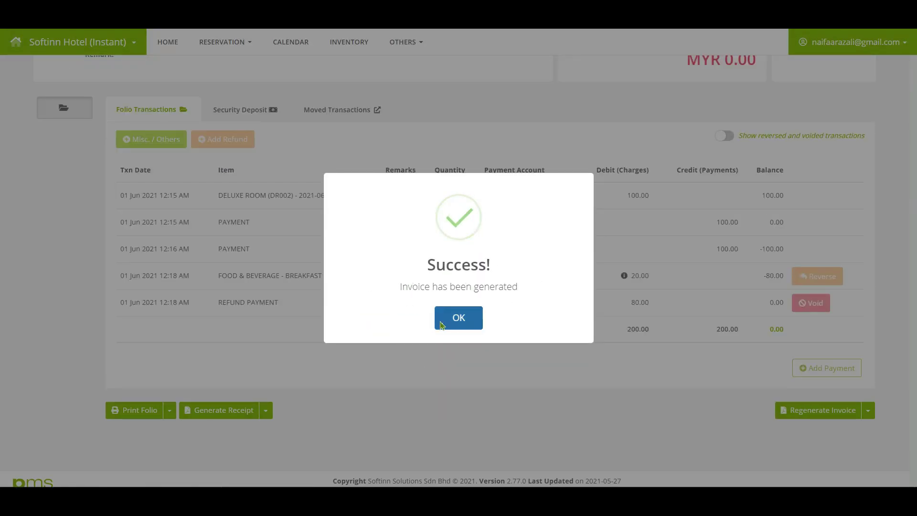
pyautogui.click(441, 324)
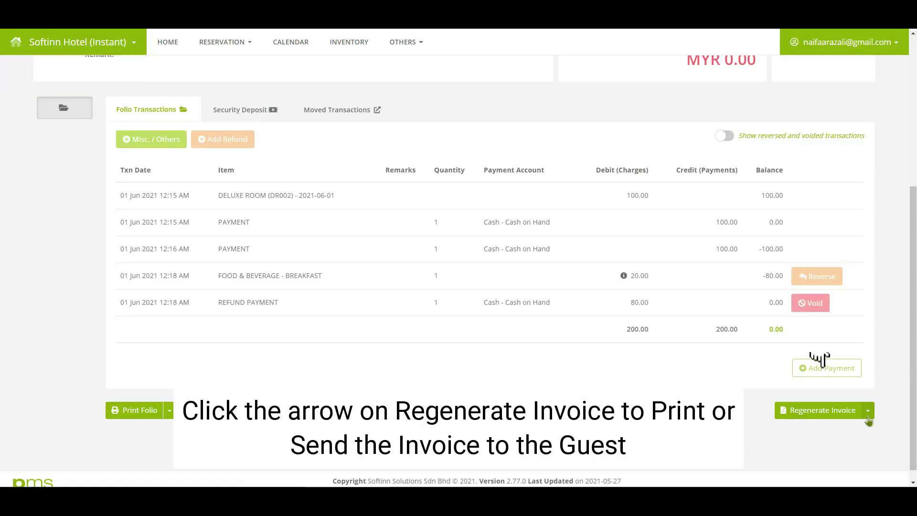
pyautogui.click(867, 410)
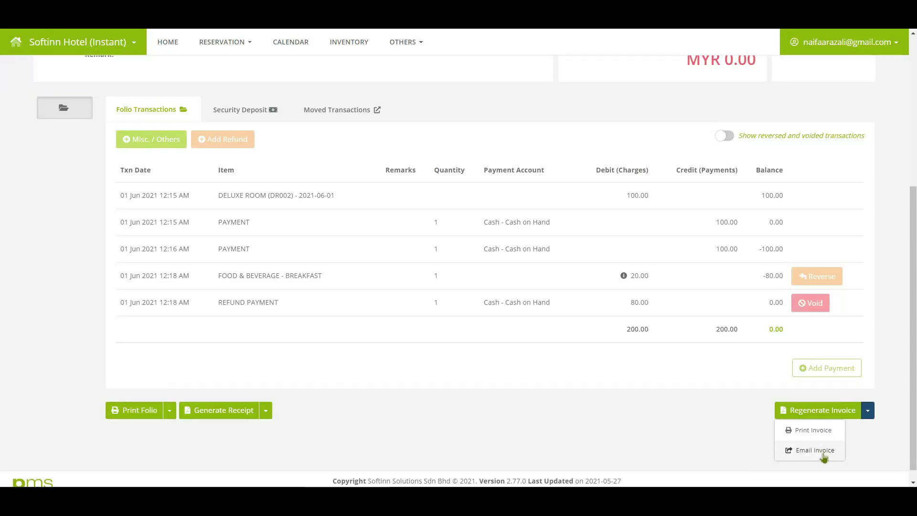
pyautogui.click(814, 449)
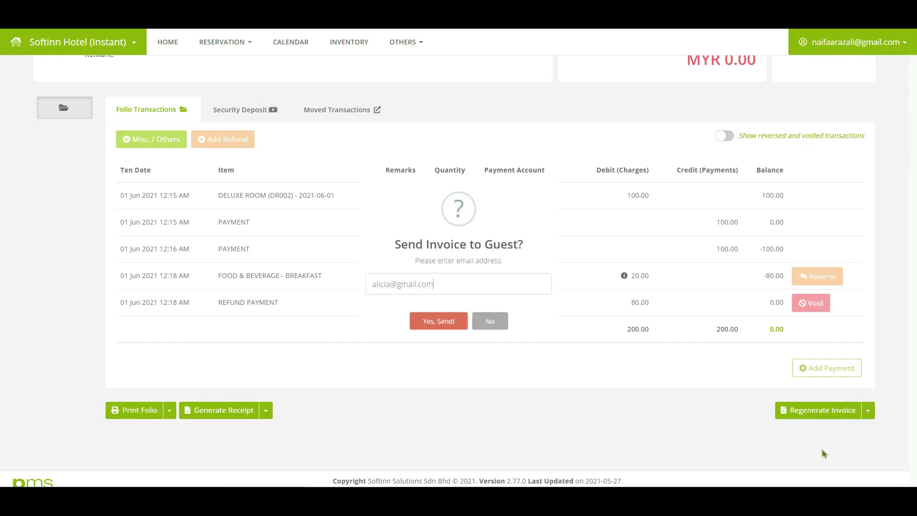
pyautogui.click(414, 351)
# Step: Open a WhatsApp chat with the guest's contact number
pyautogui.scroll(3, 423, 389)
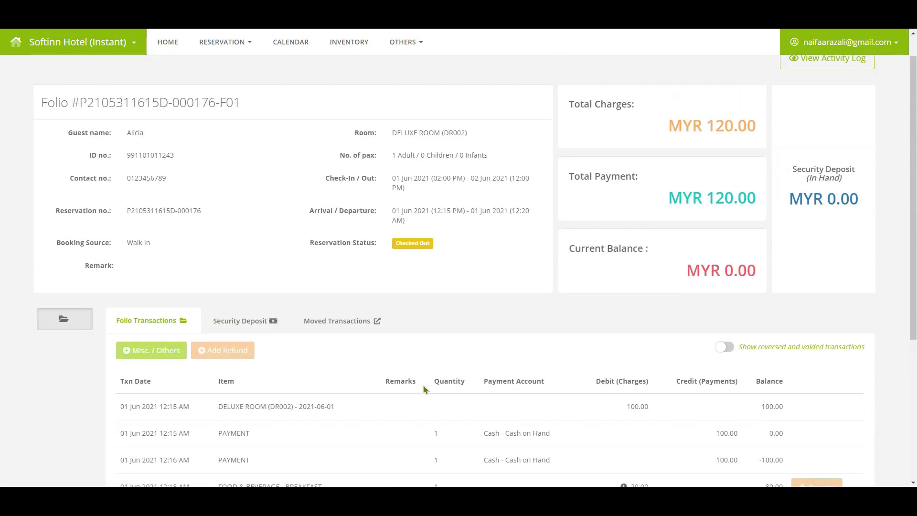
pyautogui.click(138, 185)
pyautogui.click(466, 183)
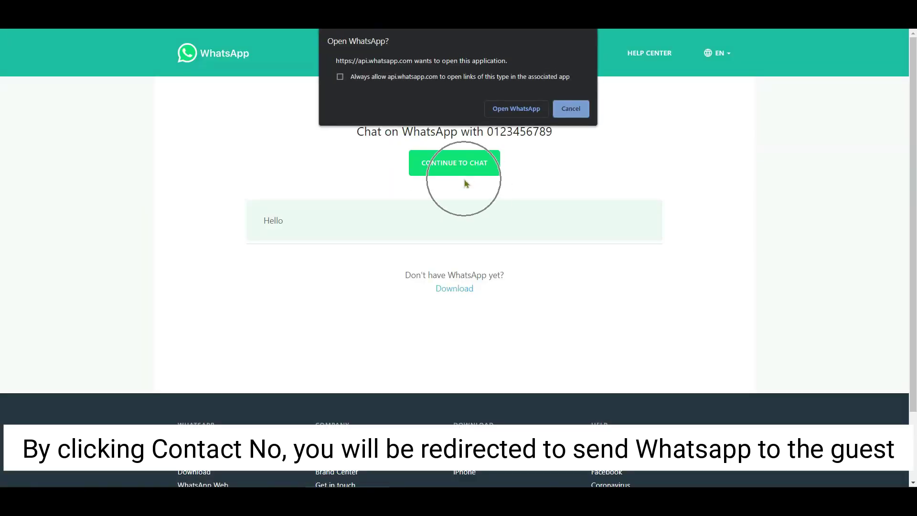